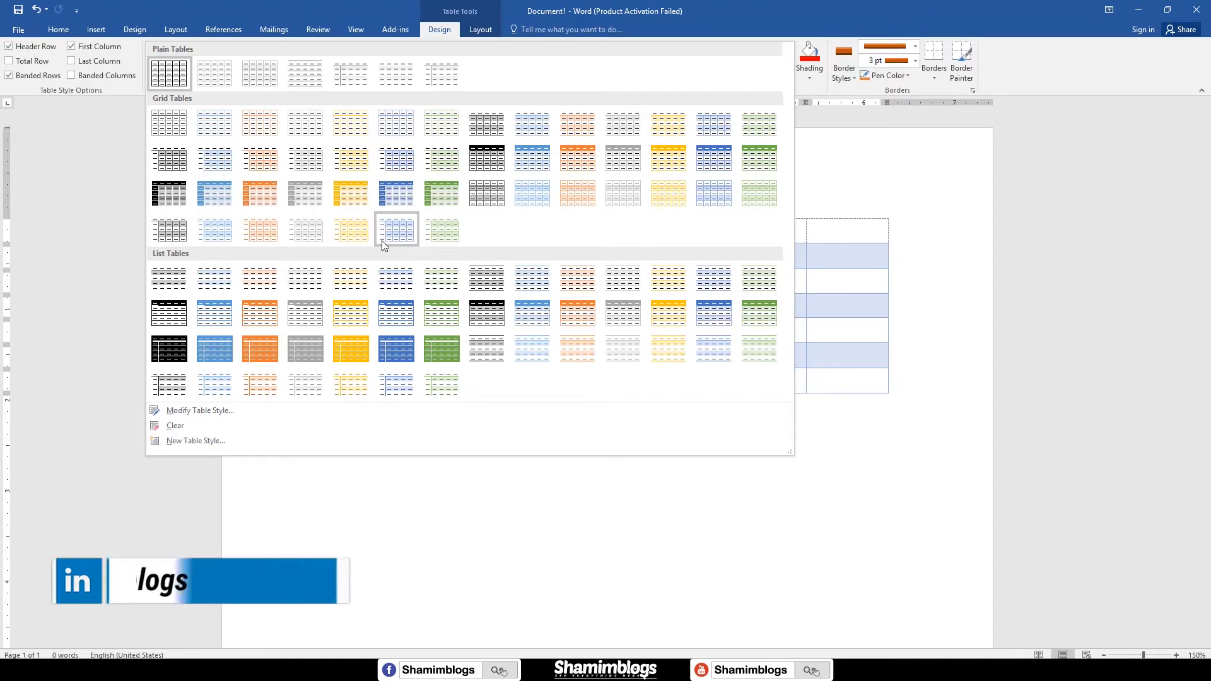
- Apply the green dark grid table style with solid header row and first column to the table
left_click(441, 194)
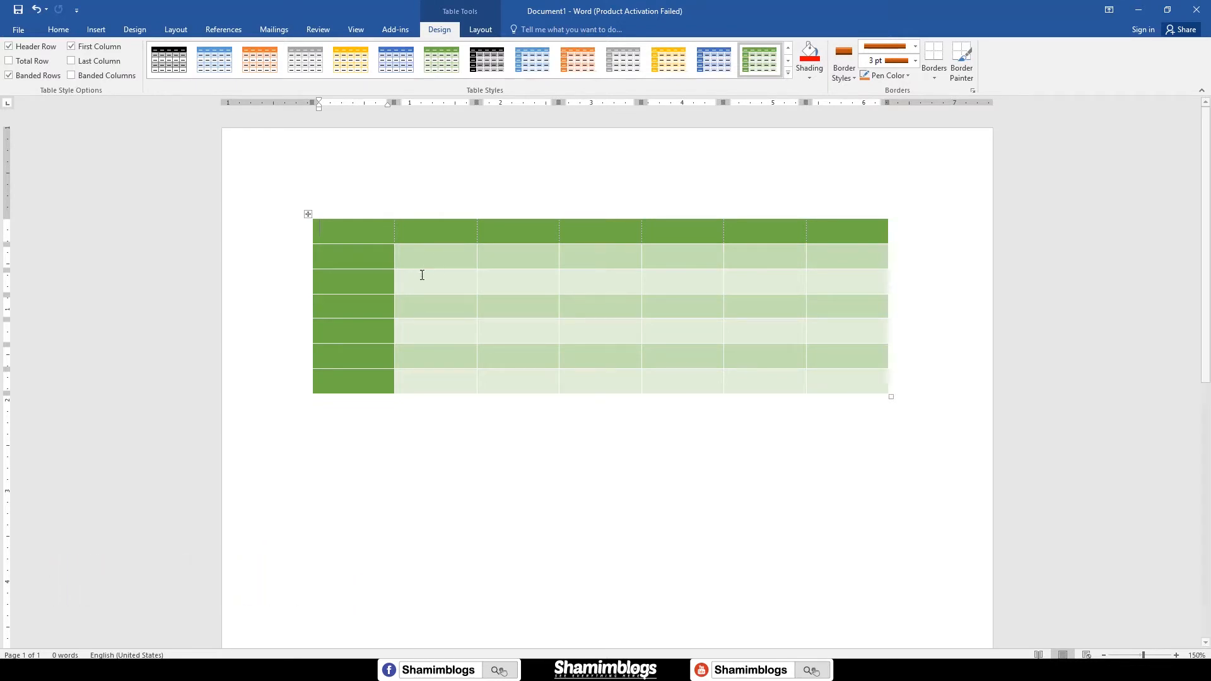
- Toggle the table's Total Row and Header Row style options to preview each, restoring the original settings
left_click(8, 61)
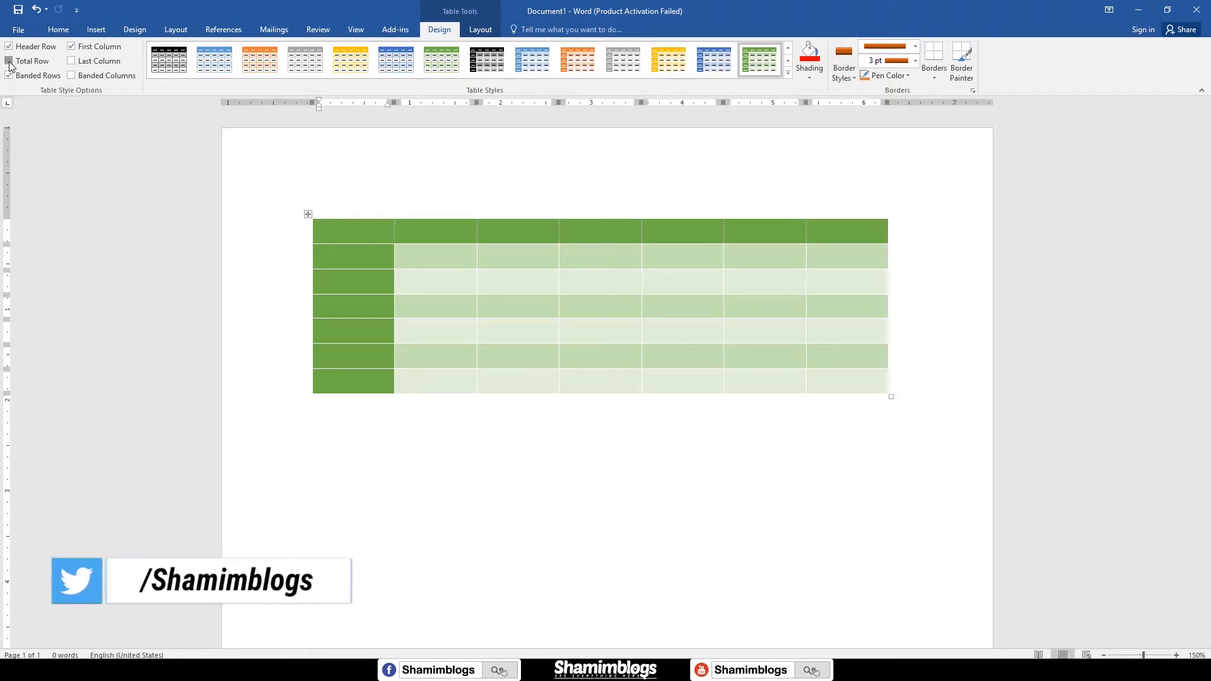
left_click(9, 61)
left_click(9, 61)
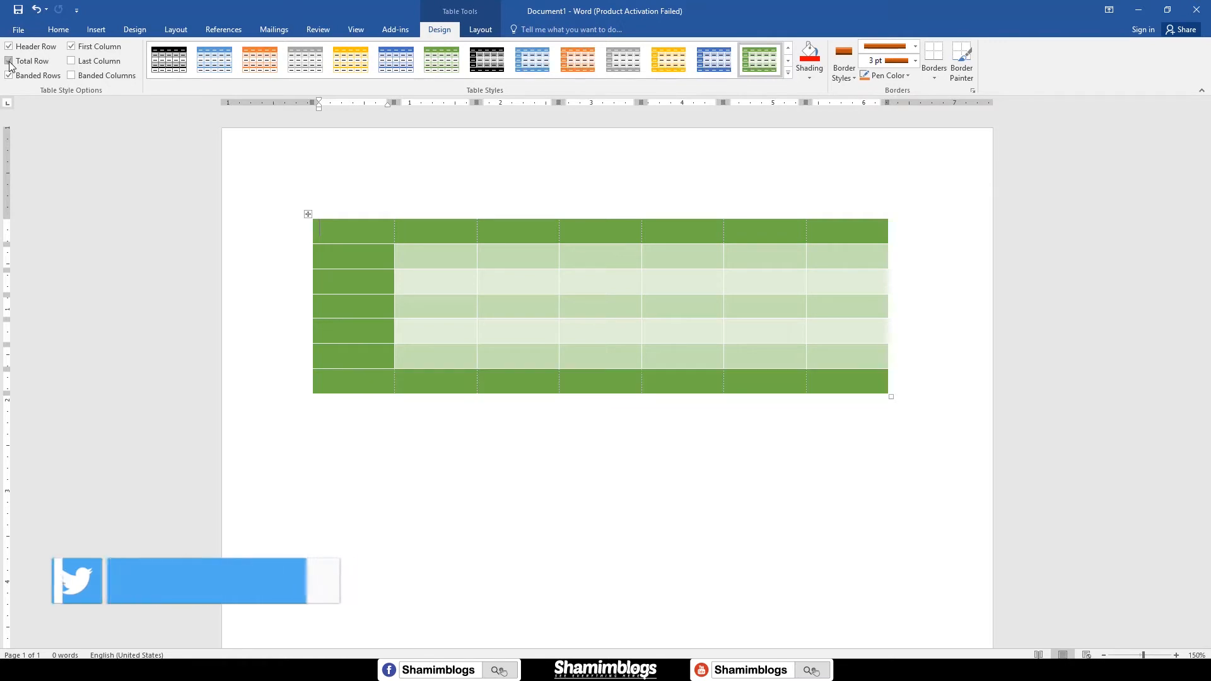
left_click(9, 61)
left_click(9, 47)
left_click(9, 47)
left_click(9, 46)
left_click(9, 47)
- Toggle the table's Banded Rows and Banded Columns style options to preview each, restoring the original settings
left_click(9, 76)
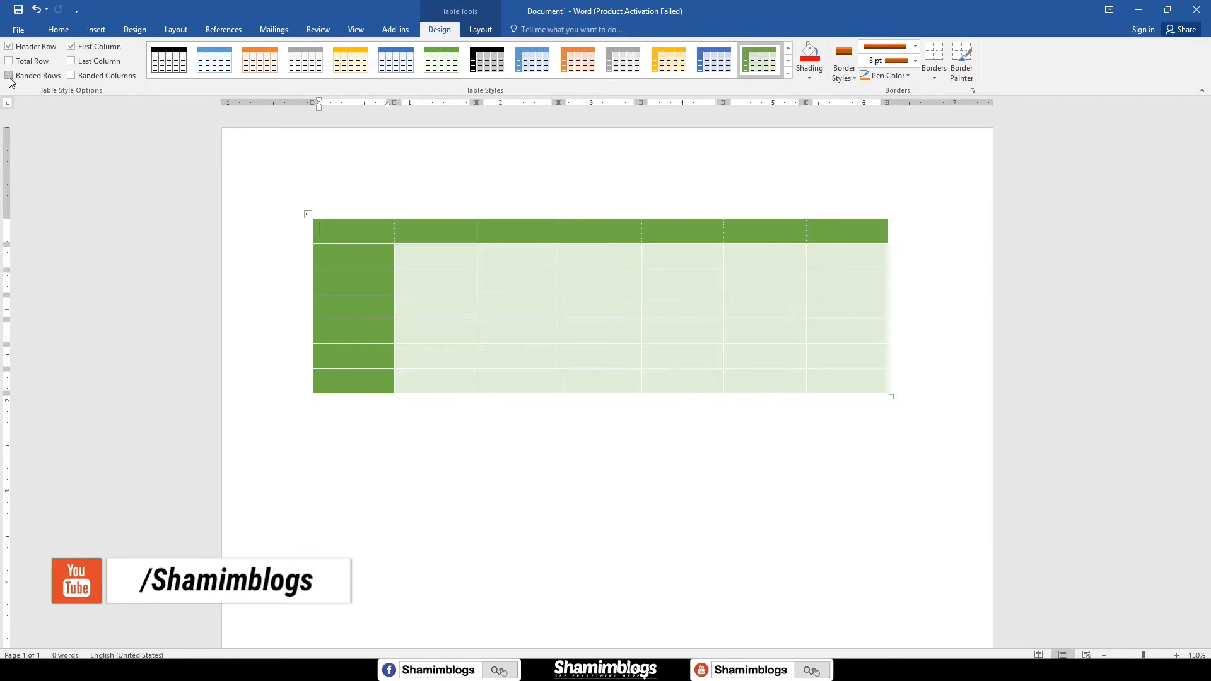
left_click(9, 77)
left_click(9, 77)
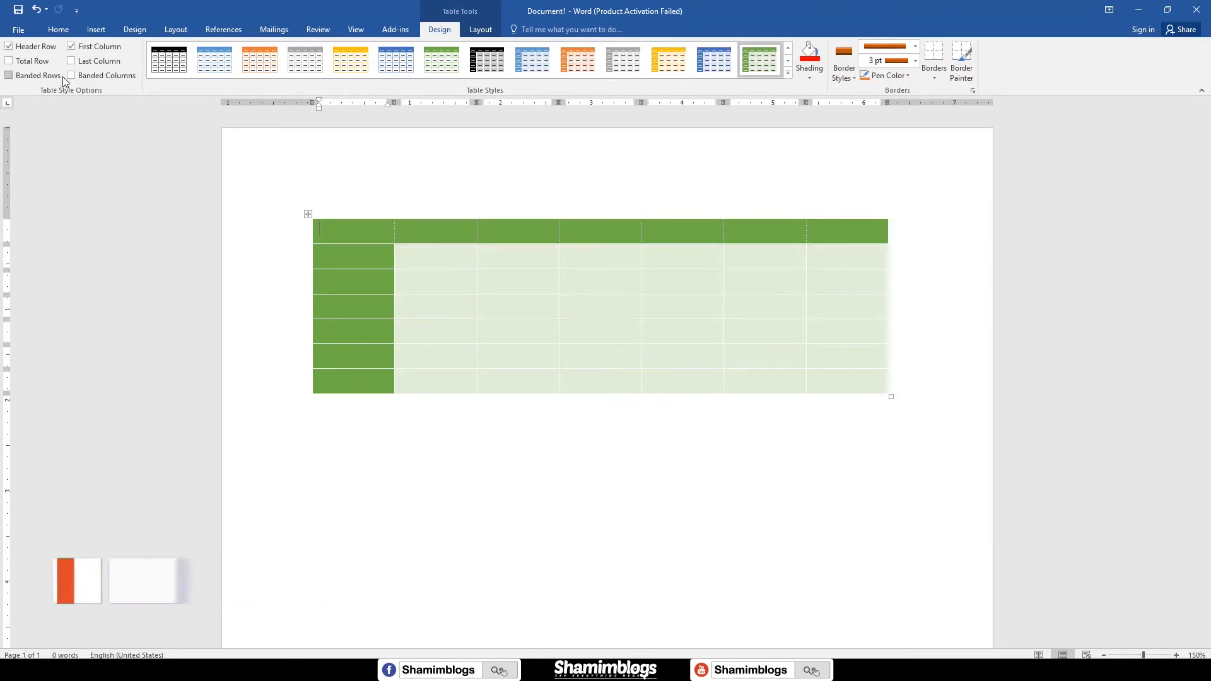
left_click(9, 76)
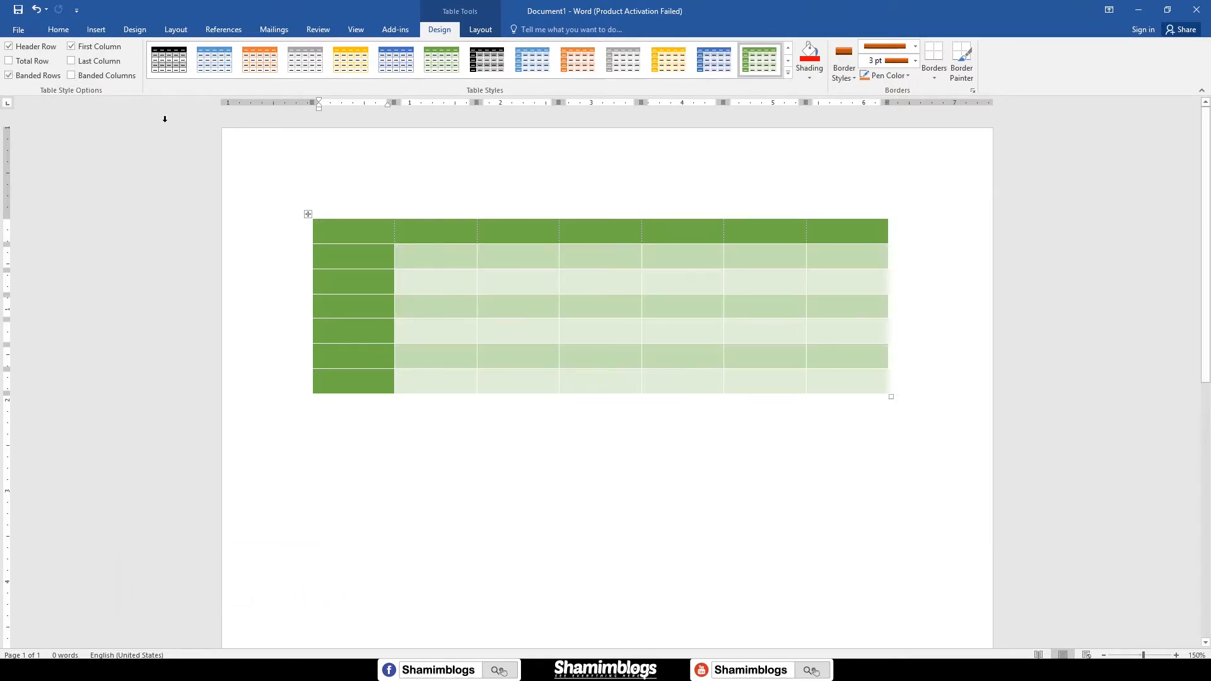
left_click(72, 76)
left_click(72, 75)
- Shade all cells of the table's header row with the dark blue-gray theme color
left_click(809, 80)
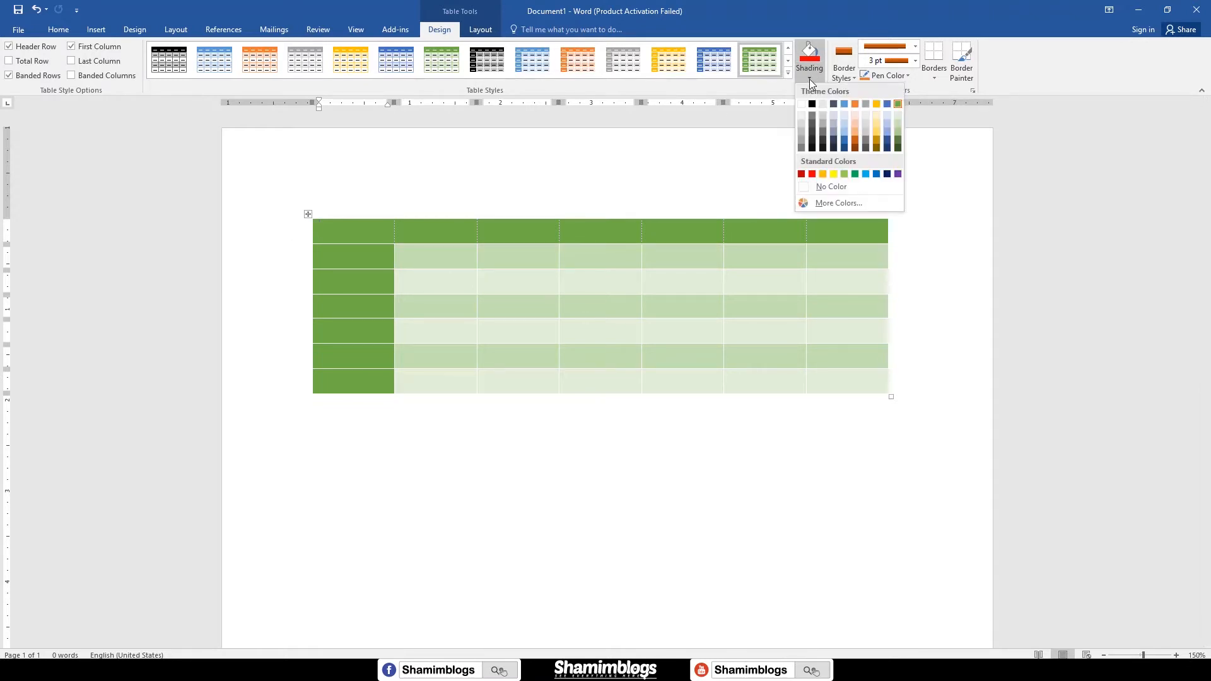
left_click(833, 103)
left_click_drag(450, 233, 860, 238)
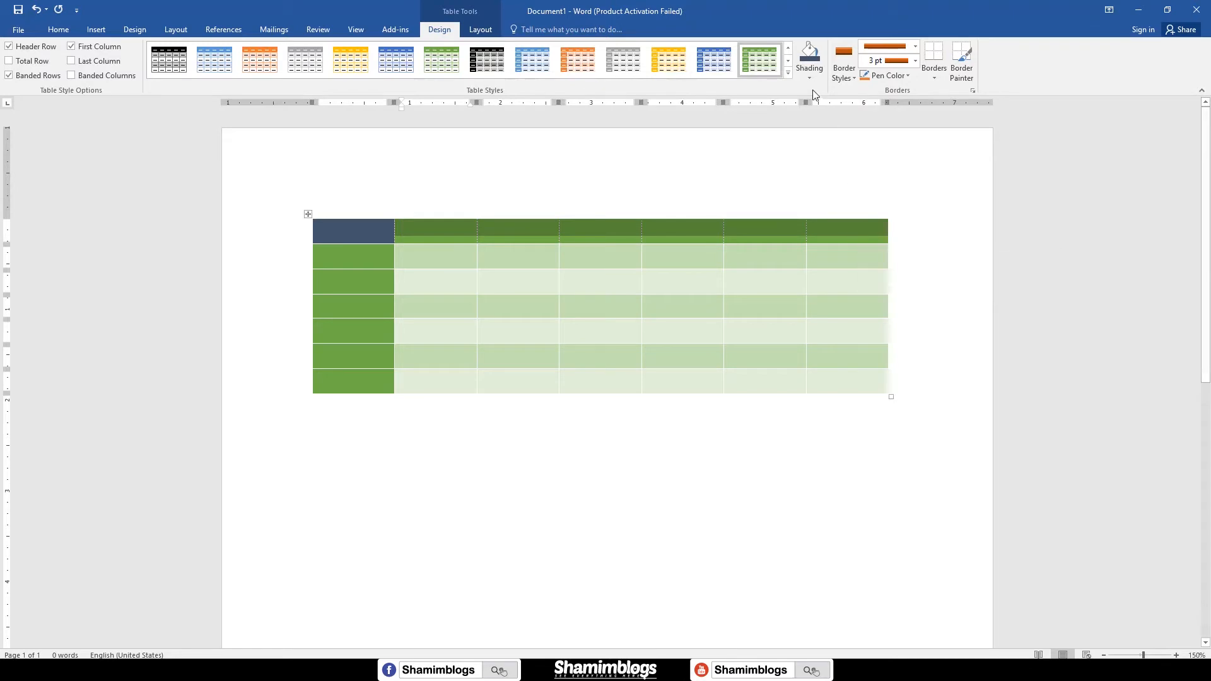
left_click(810, 56)
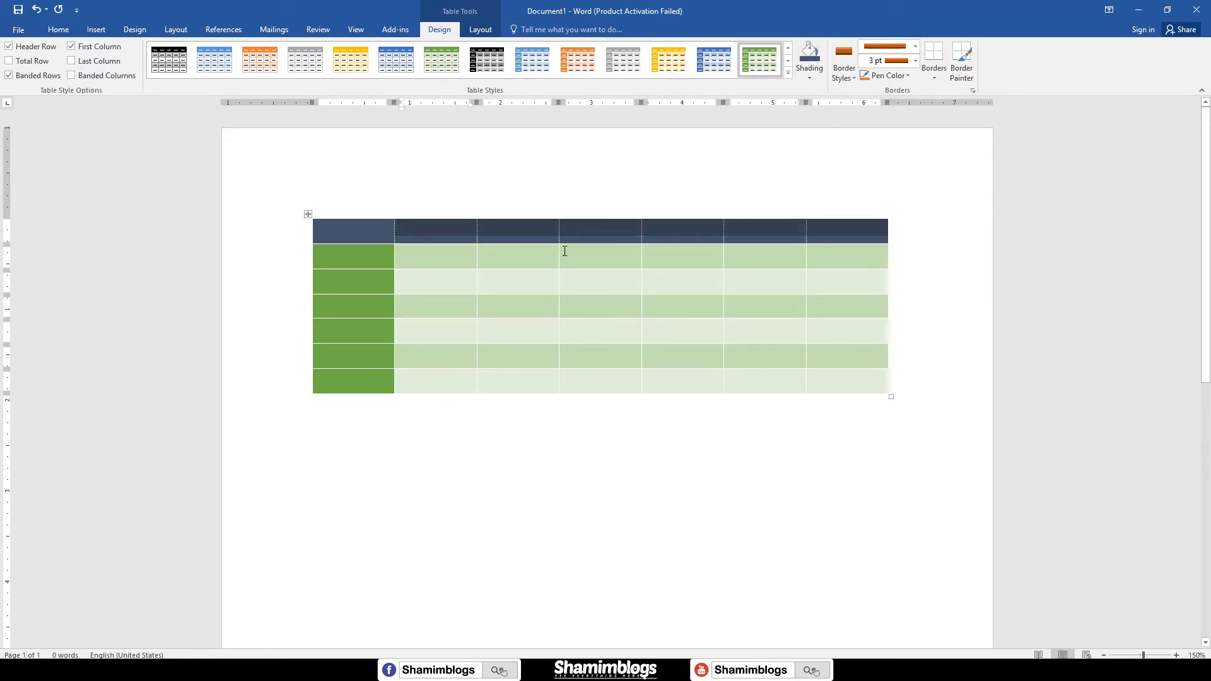
left_click(653, 256)
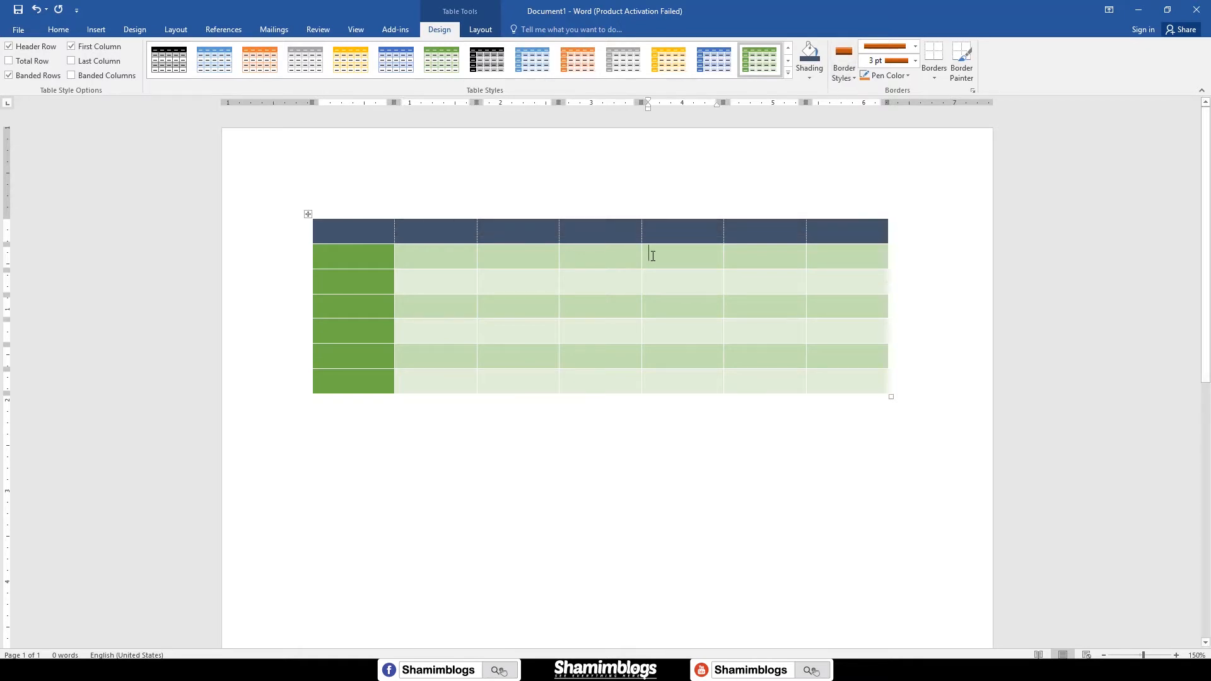
- Paint 1½ pt orange theme borders around the last header cell and along the table's upper and left edges
left_click(853, 77)
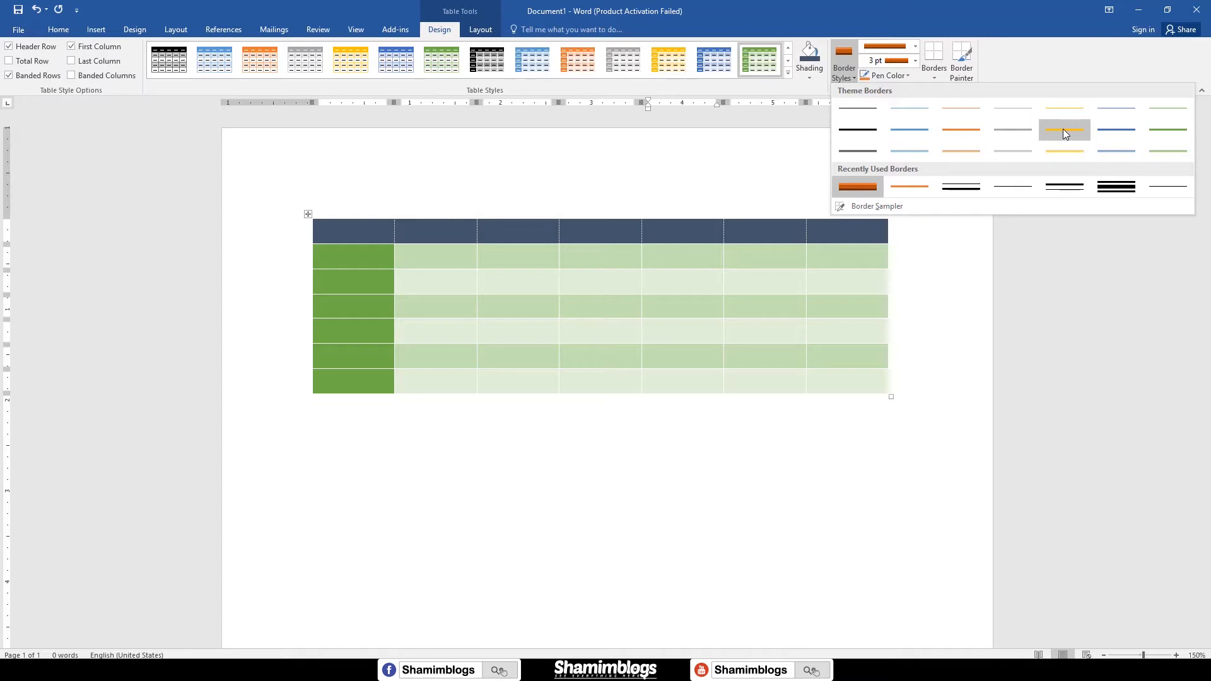
left_click(964, 129)
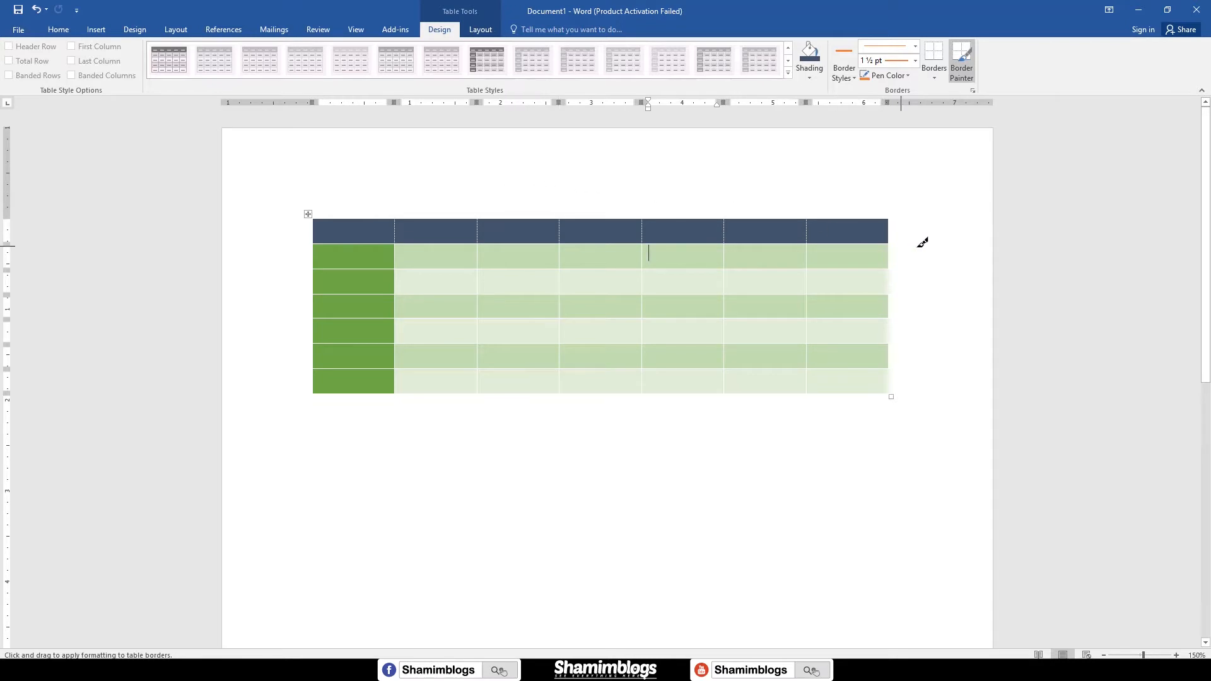
mouse_move(888, 227)
left_mouse_down()
mouse_move(781, 206)
mouse_move(693, 217)
mouse_move(855, 219)
mouse_move(809, 231)
mouse_move(883, 241)
left_mouse_up()
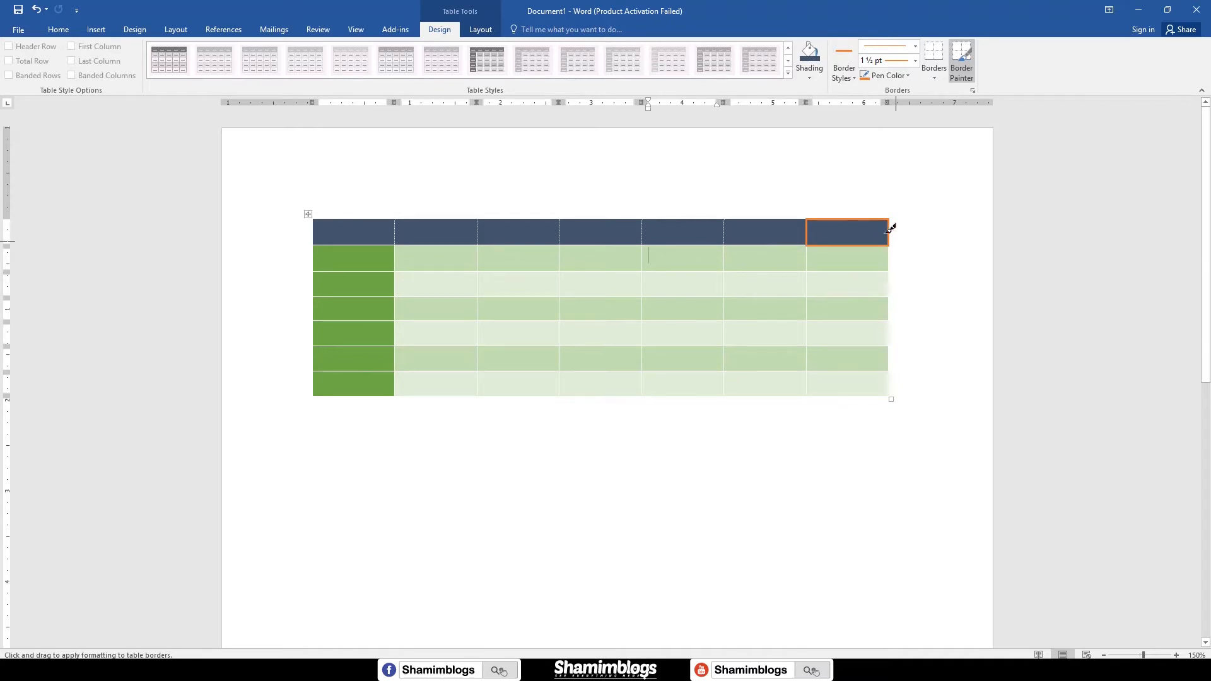
mouse_move(782, 219)
left_mouse_down()
mouse_move(354, 210)
mouse_move(313, 262)
mouse_move(327, 386)
mouse_move(319, 343)
mouse_move(319, 379)
left_mouse_up()
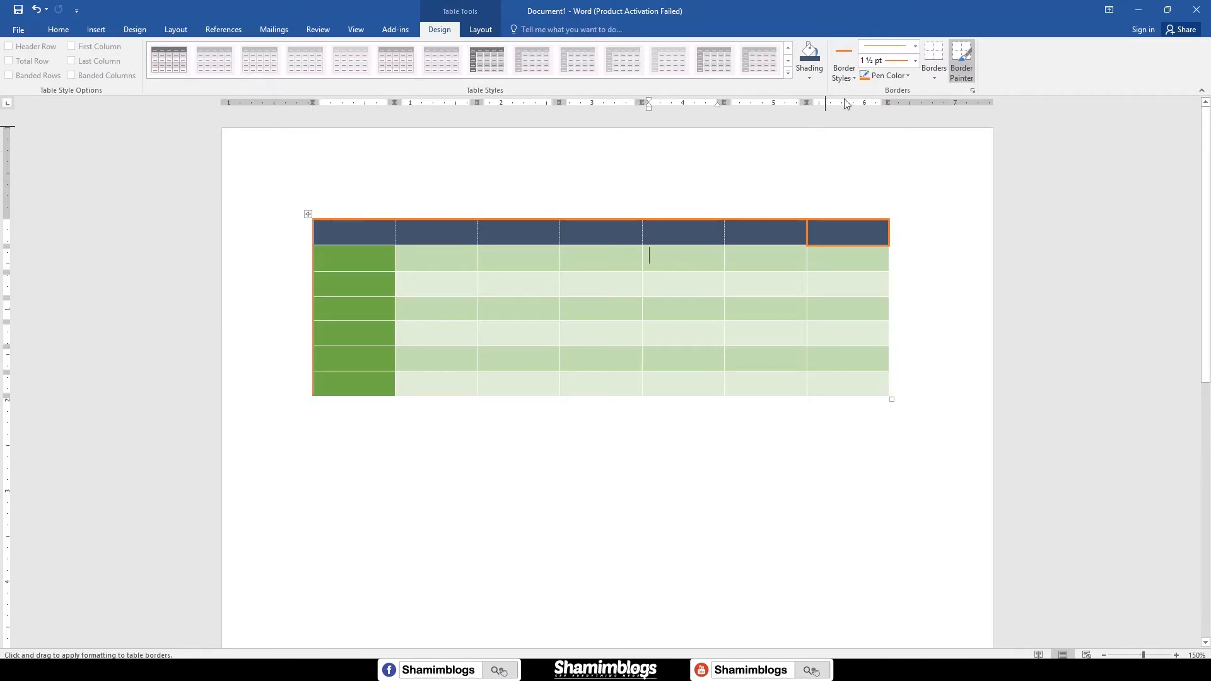
- Paint a 3 pt embossed orange border down the table's right edge below the header and along its lower edge
left_click(915, 47)
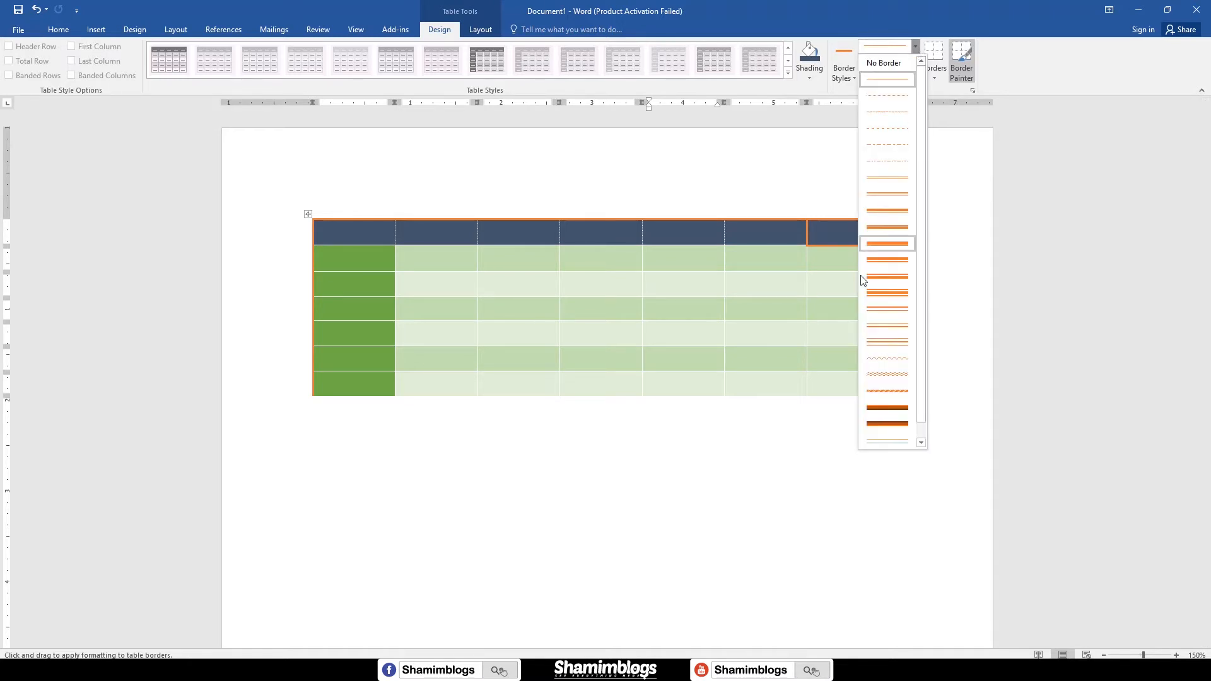
left_click(892, 395)
mouse_move(894, 251)
left_mouse_down()
mouse_move(890, 397)
mouse_move(354, 392)
left_mouse_up()
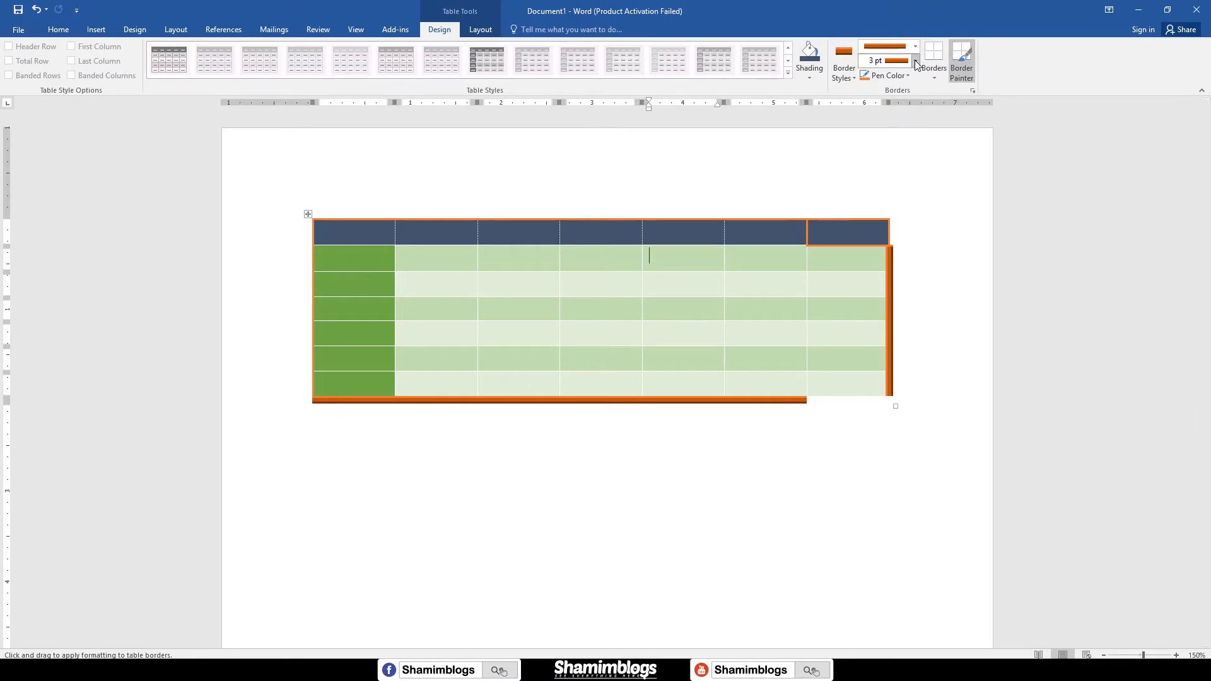
- Set the line weight to 1½ pt and paint the last column's left border across rows three to six
left_click(915, 61)
left_click(896, 95)
left_click_drag(808, 271, 808, 371)
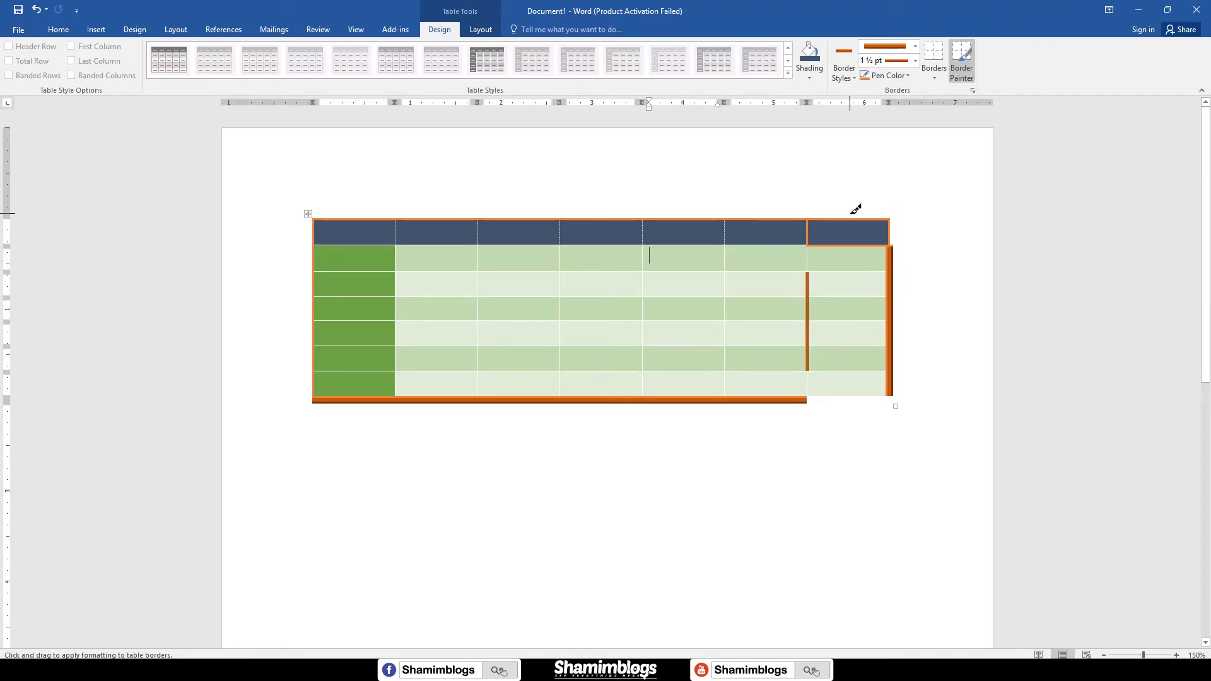
left_click(844, 73)
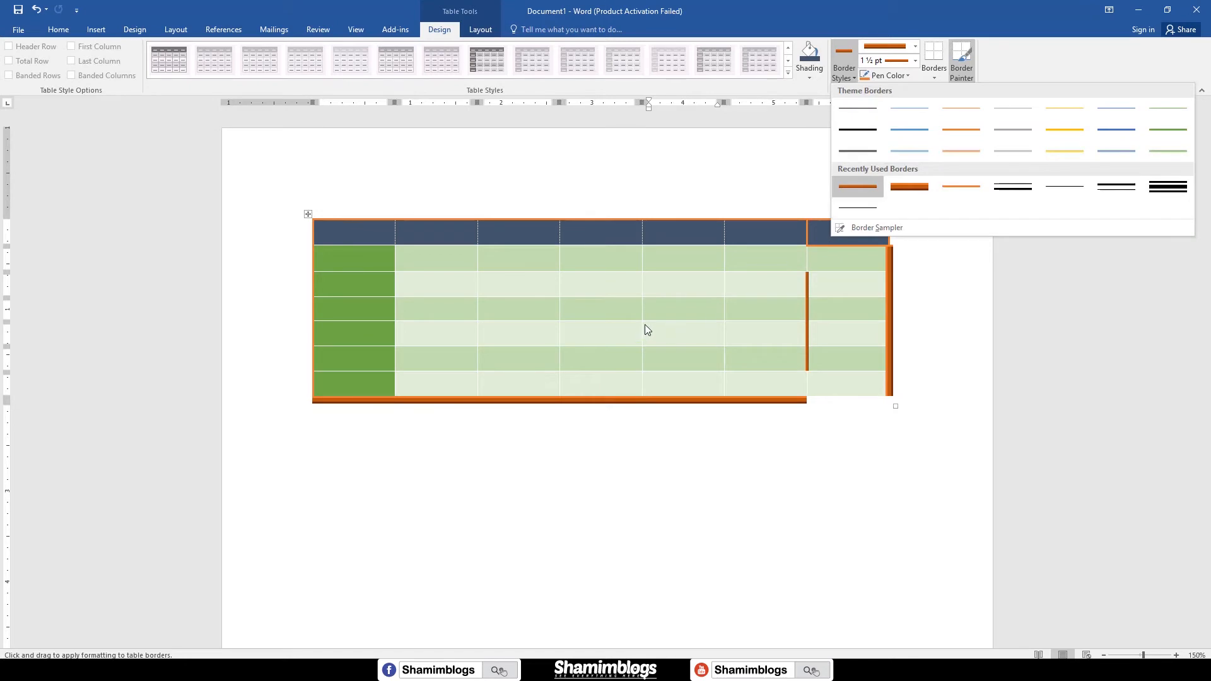
left_click(662, 314)
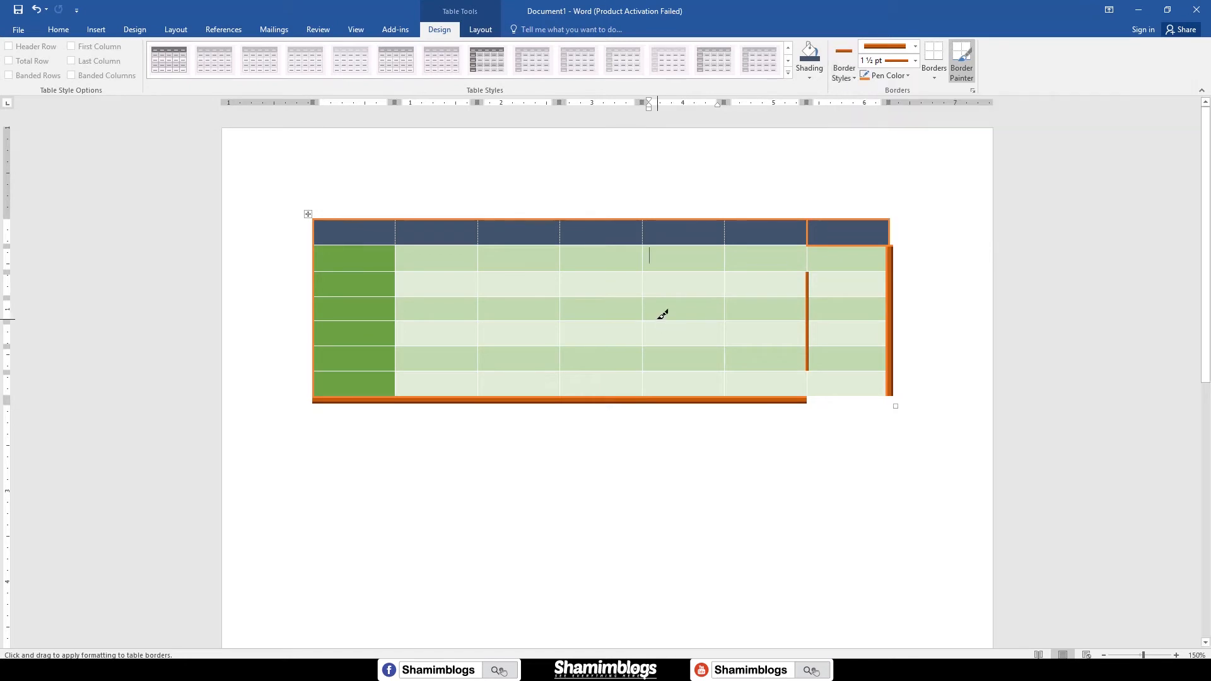
- Set the pen color to red and paint both vertical borders of the fourth column from row two to six
left_click(906, 76)
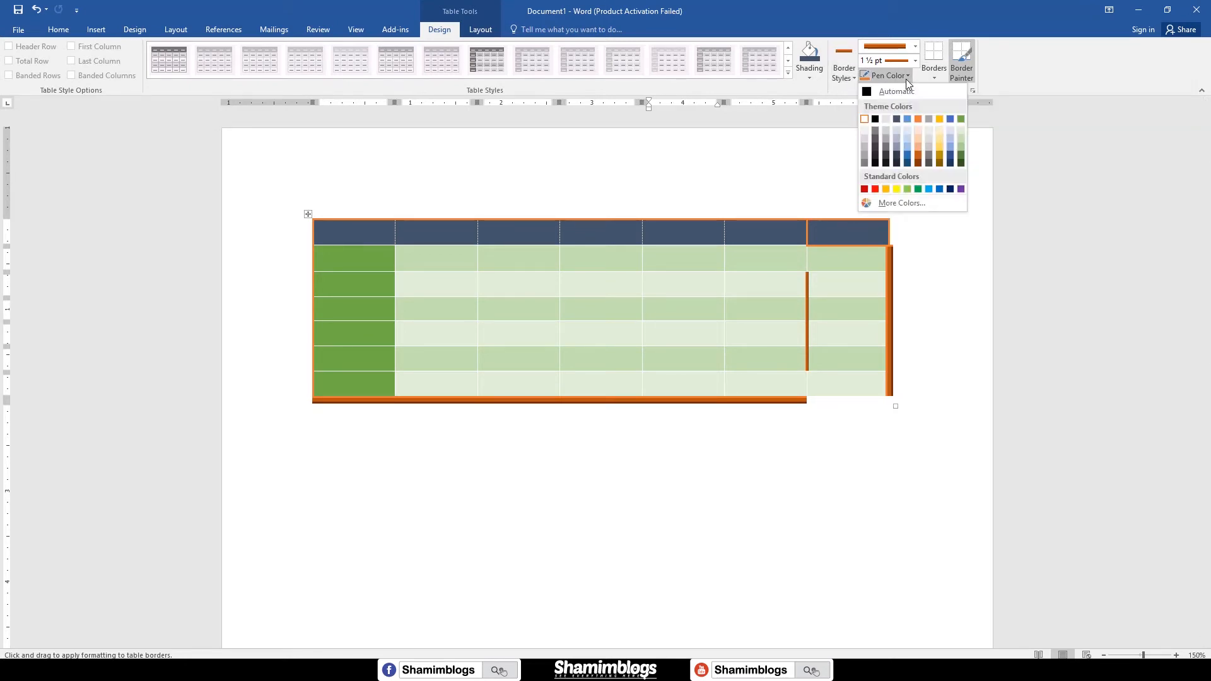
left_click(877, 190)
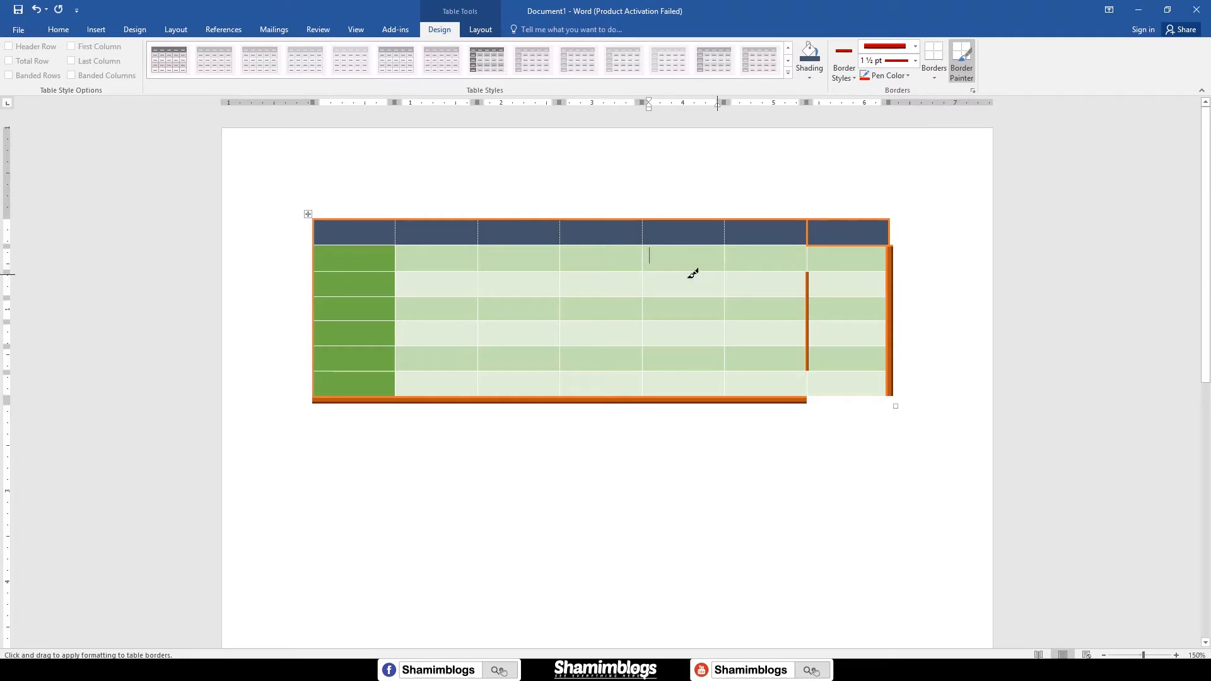
left_click_drag(567, 252, 561, 359)
left_click_drag(644, 253, 644, 364)
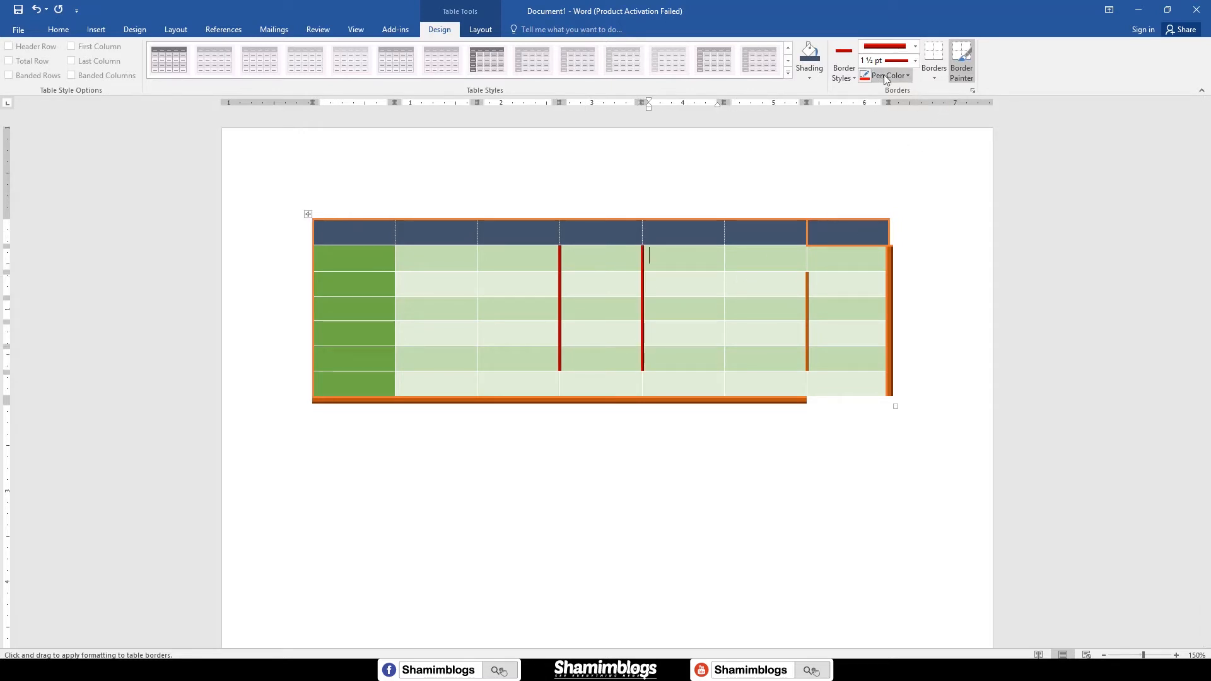
- Paint a dashed red border between the second and third columns below the header, using the dashed line style
left_click(915, 47)
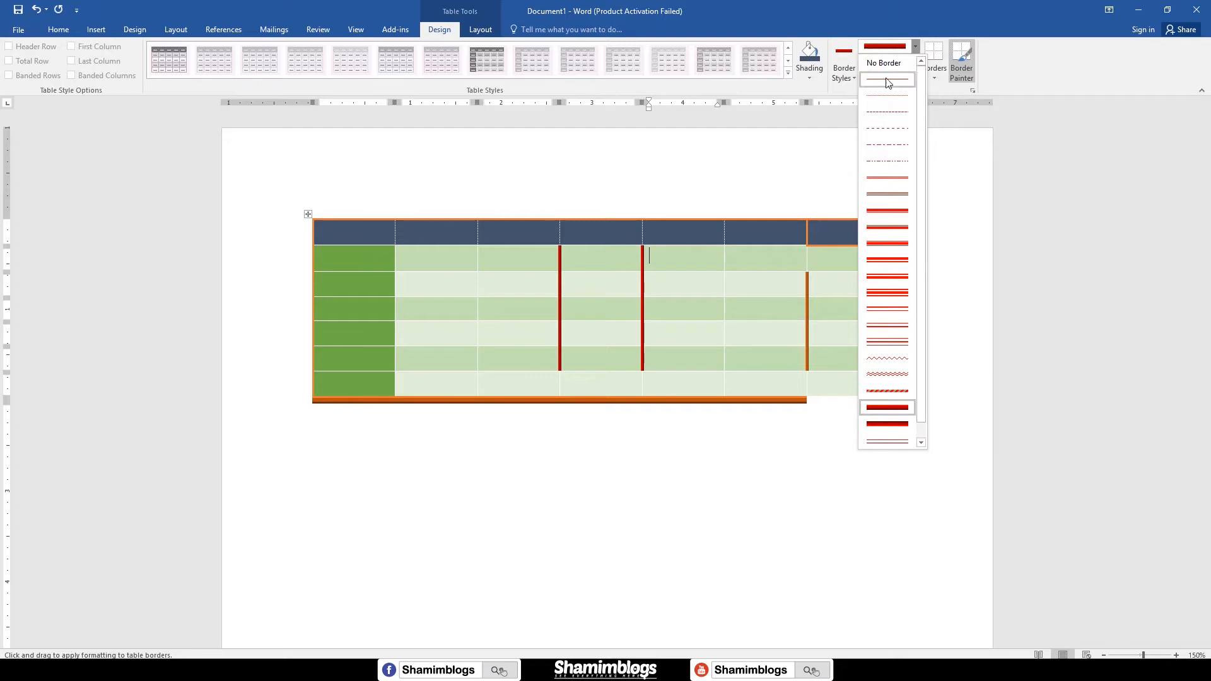
left_click(882, 129)
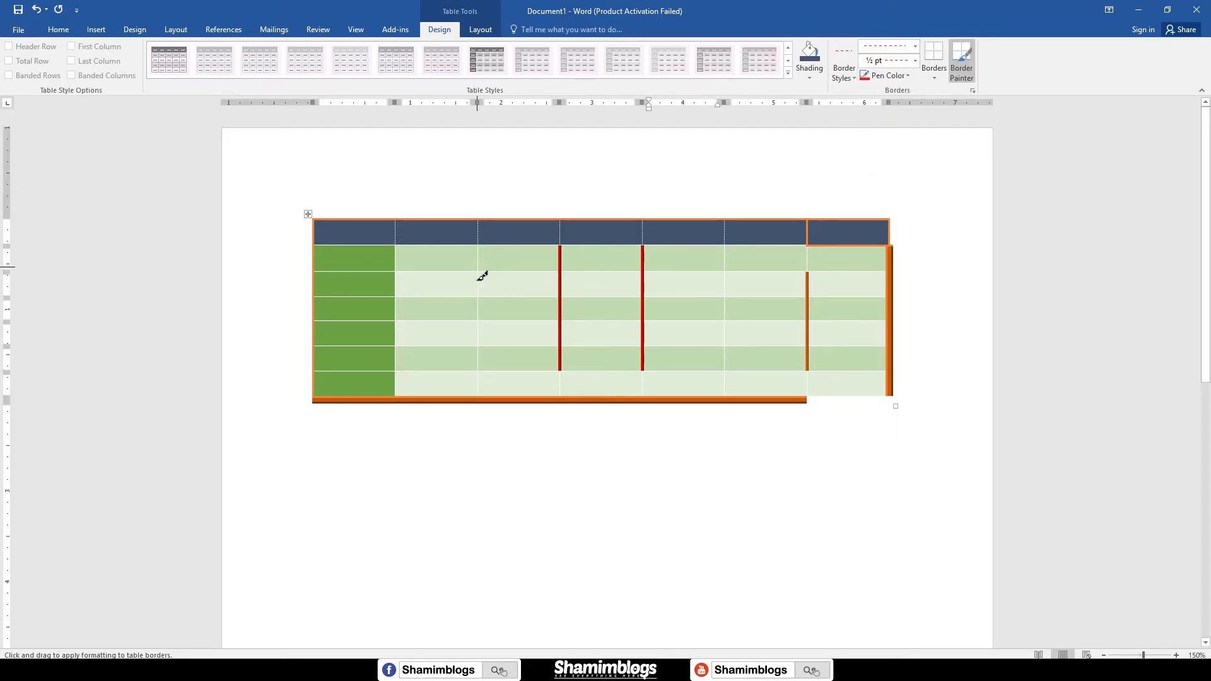
left_click_drag(482, 275, 481, 369)
left_click(348, 232)
key("Escape")
- Select the whole table and apply All Borders and Outside Borders with the dashed red line
left_click_drag(560, 308, 890, 407)
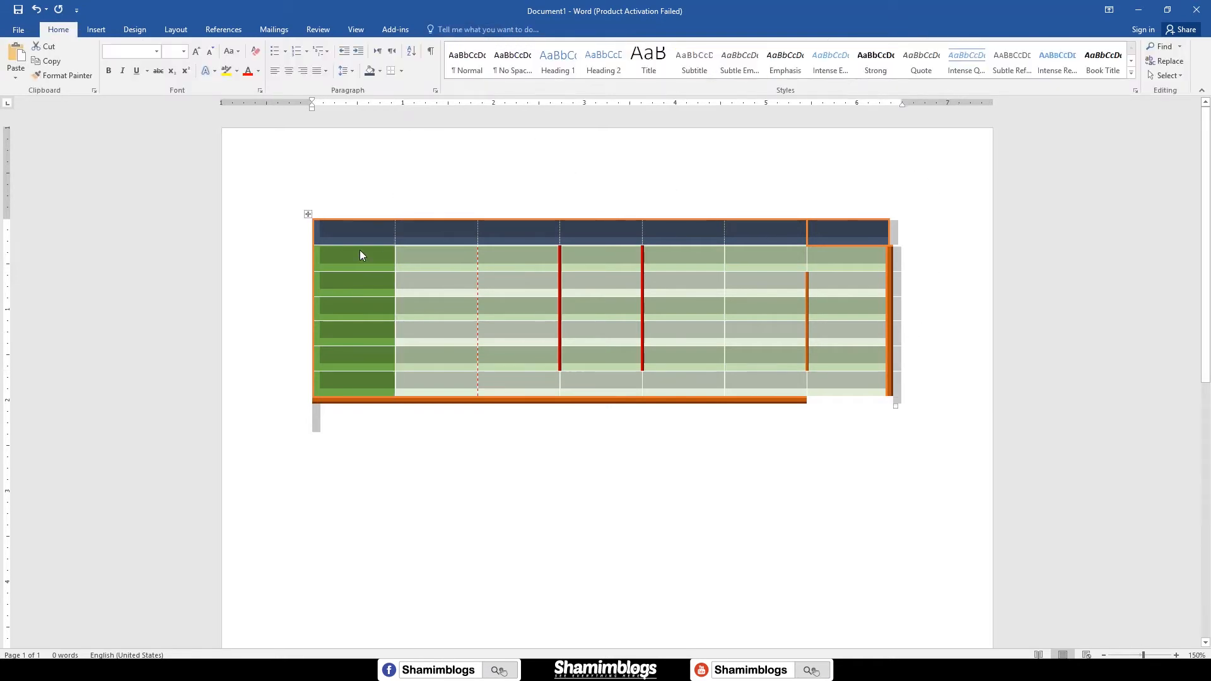
left_click(360, 255)
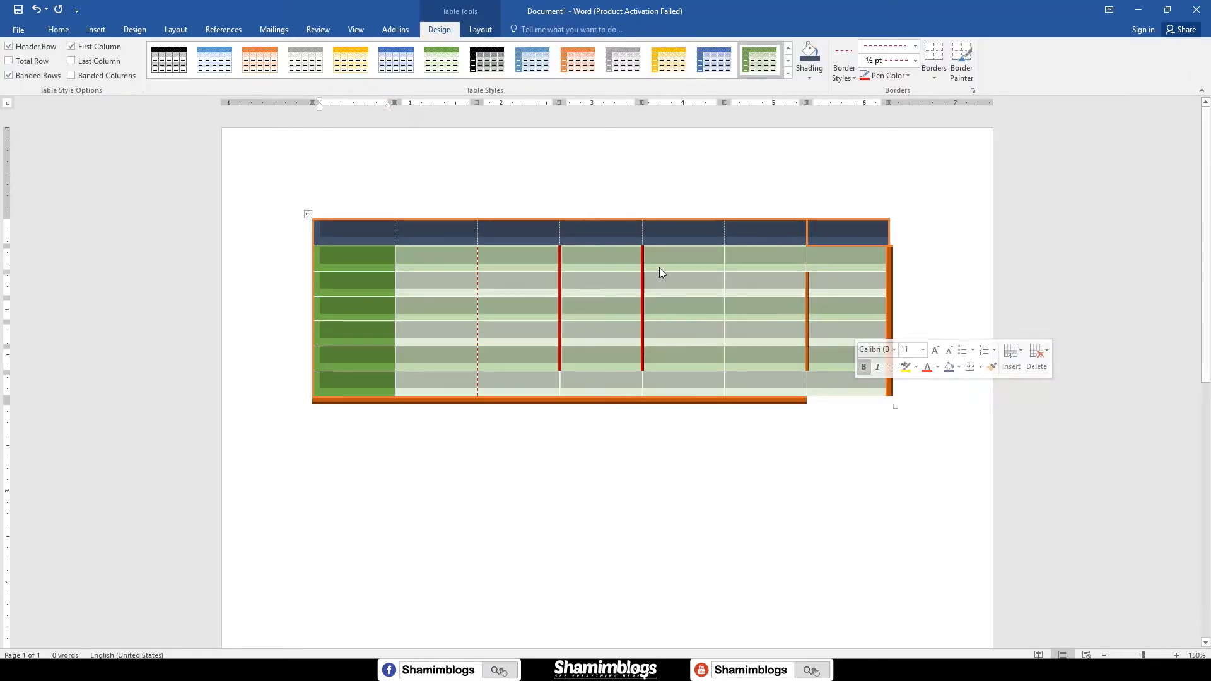
left_click(937, 76)
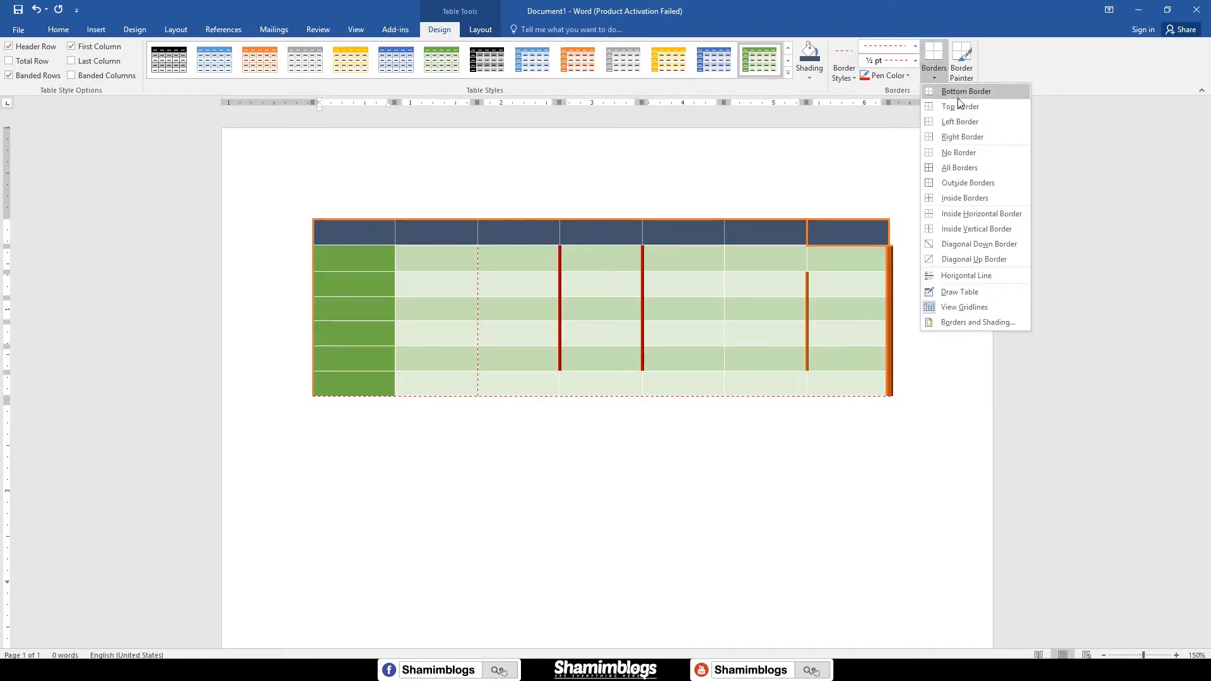
left_click(955, 169)
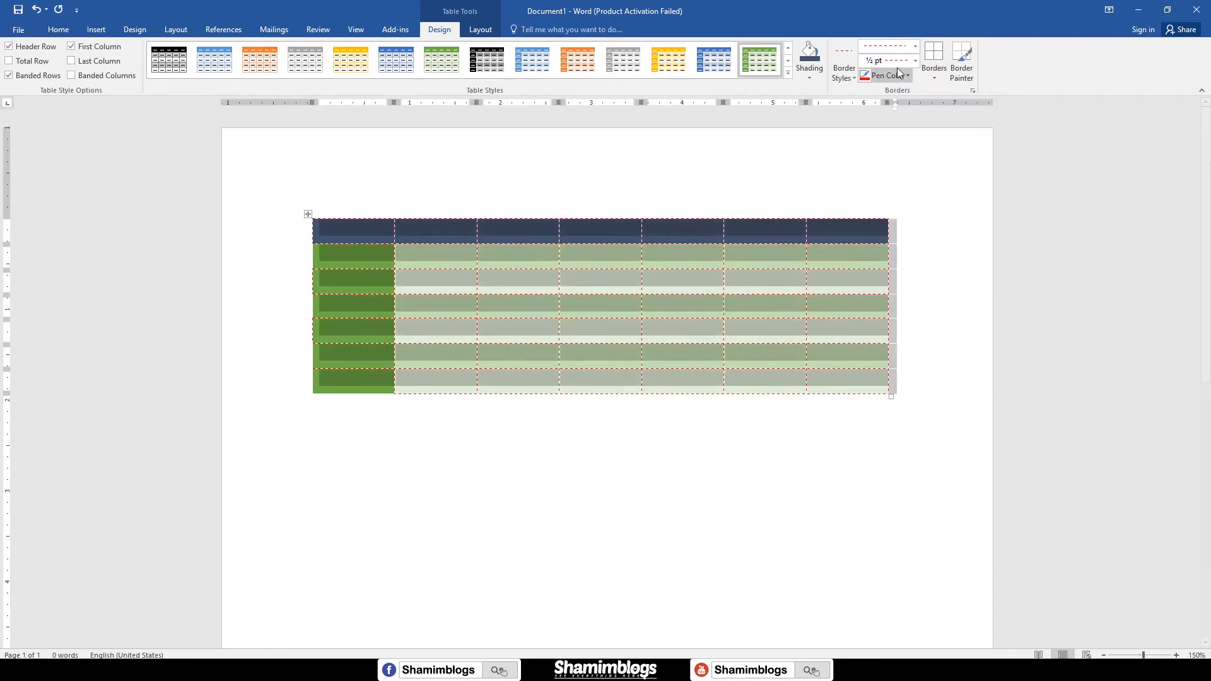
left_click(935, 74)
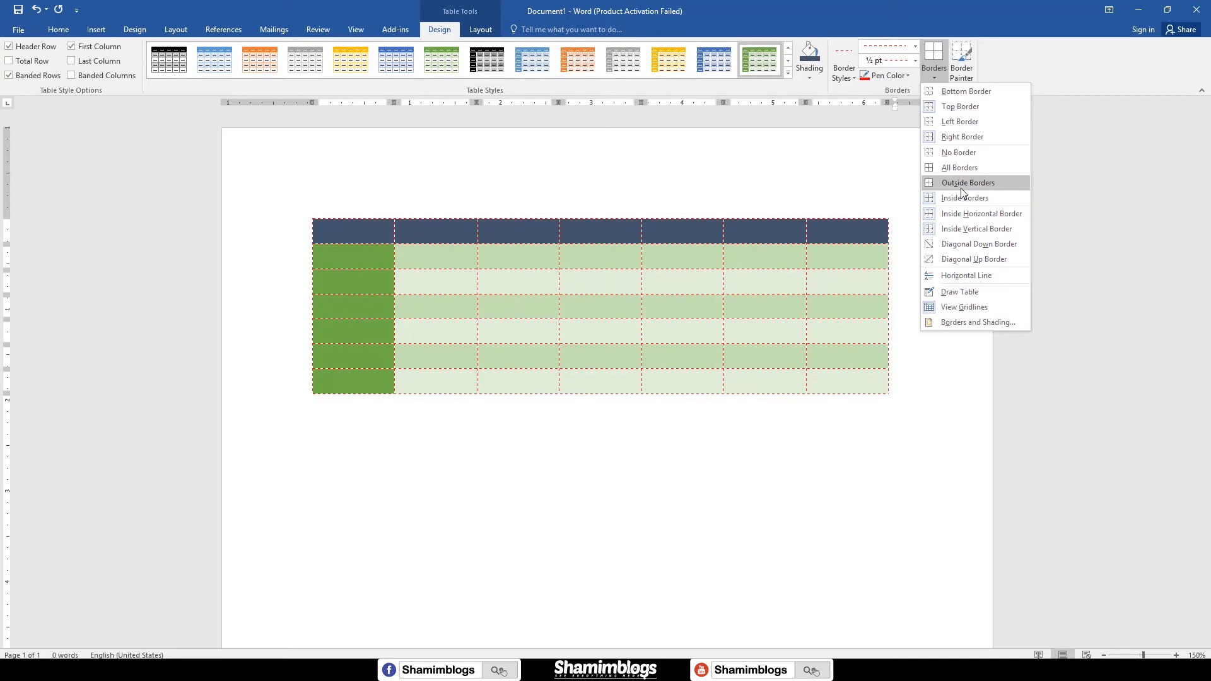
left_click(978, 188)
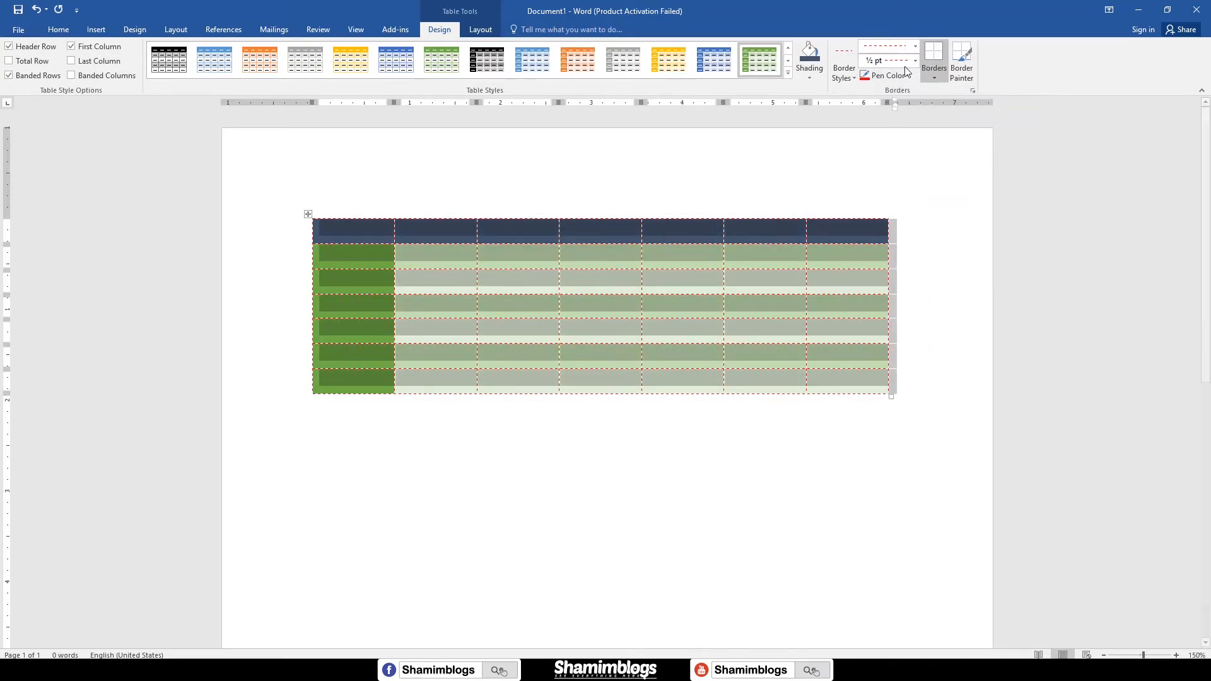
- Apply All Borders to the selected table with the red ½ pt double-line style, and remove its left border
left_click(915, 50)
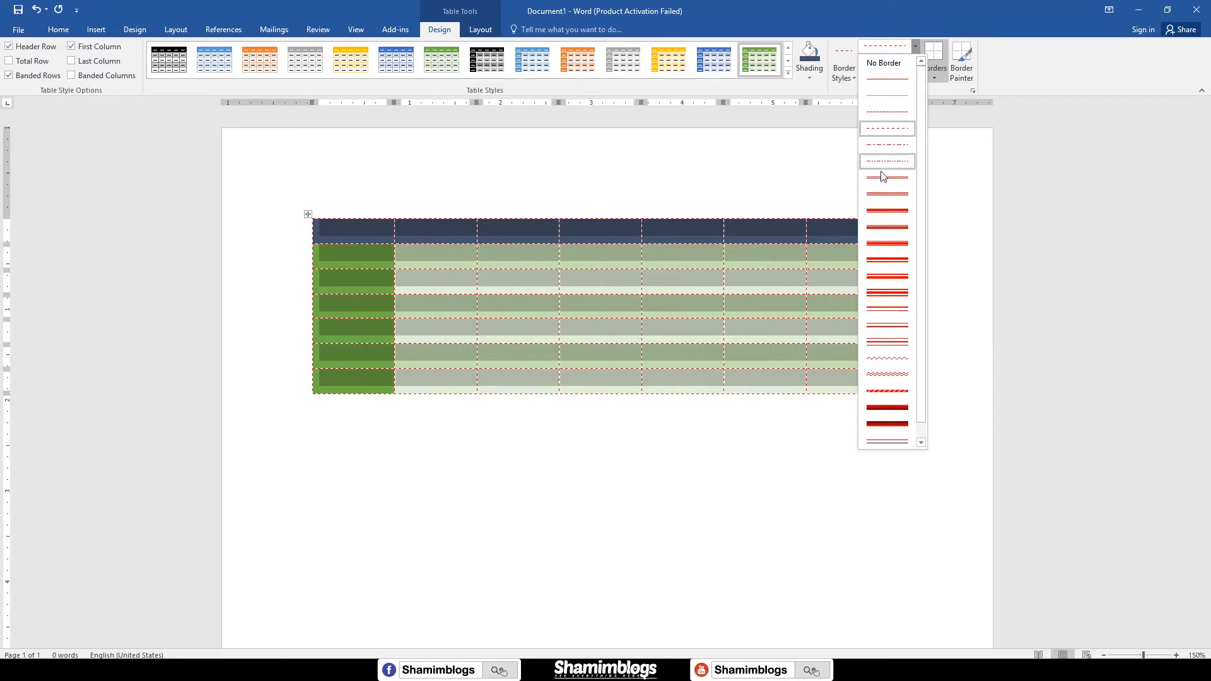
left_click(881, 178)
left_click(934, 70)
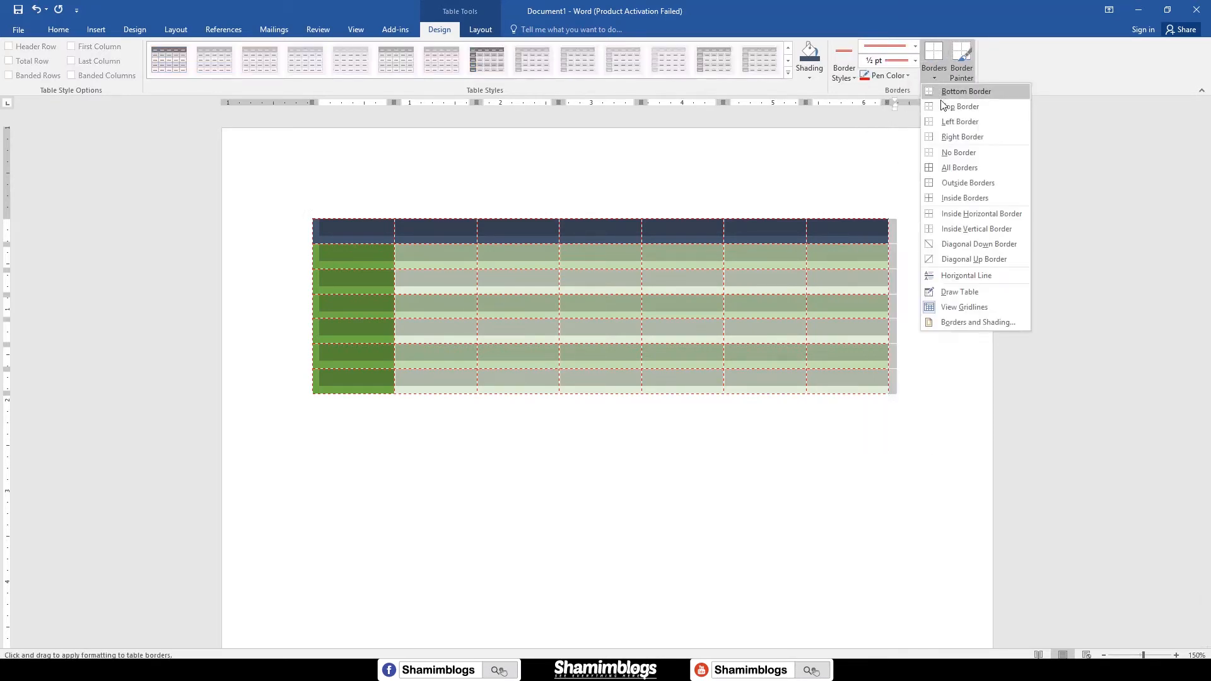
left_click(959, 168)
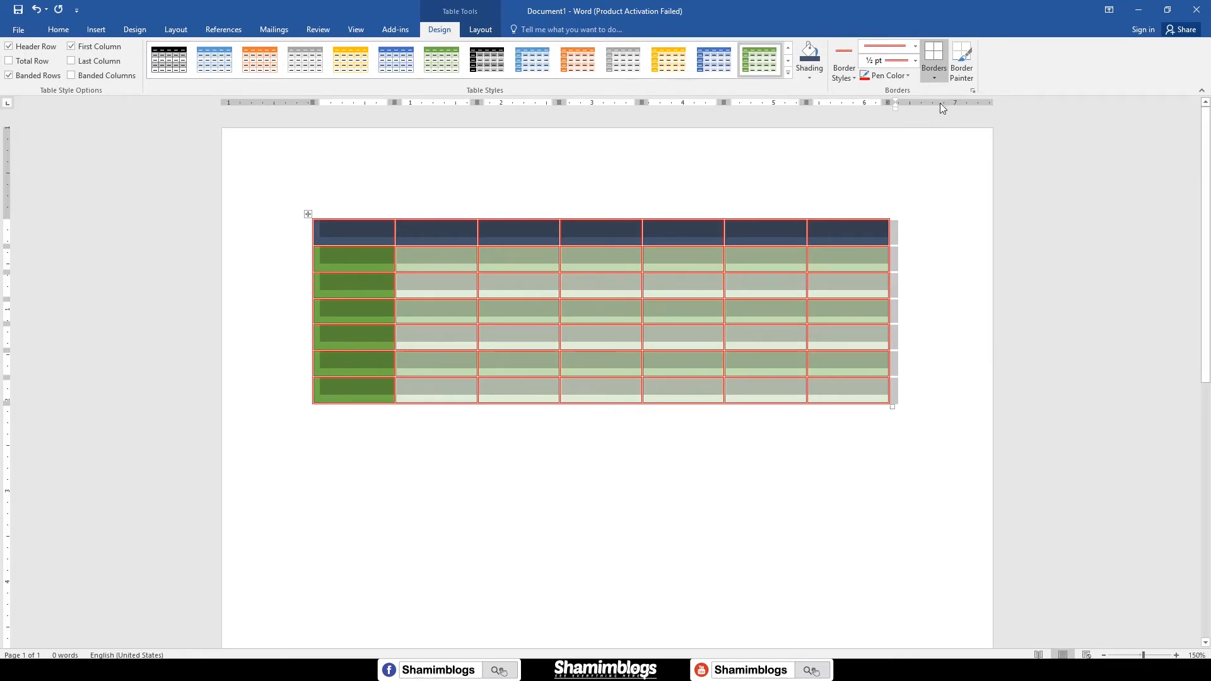
left_click(934, 76)
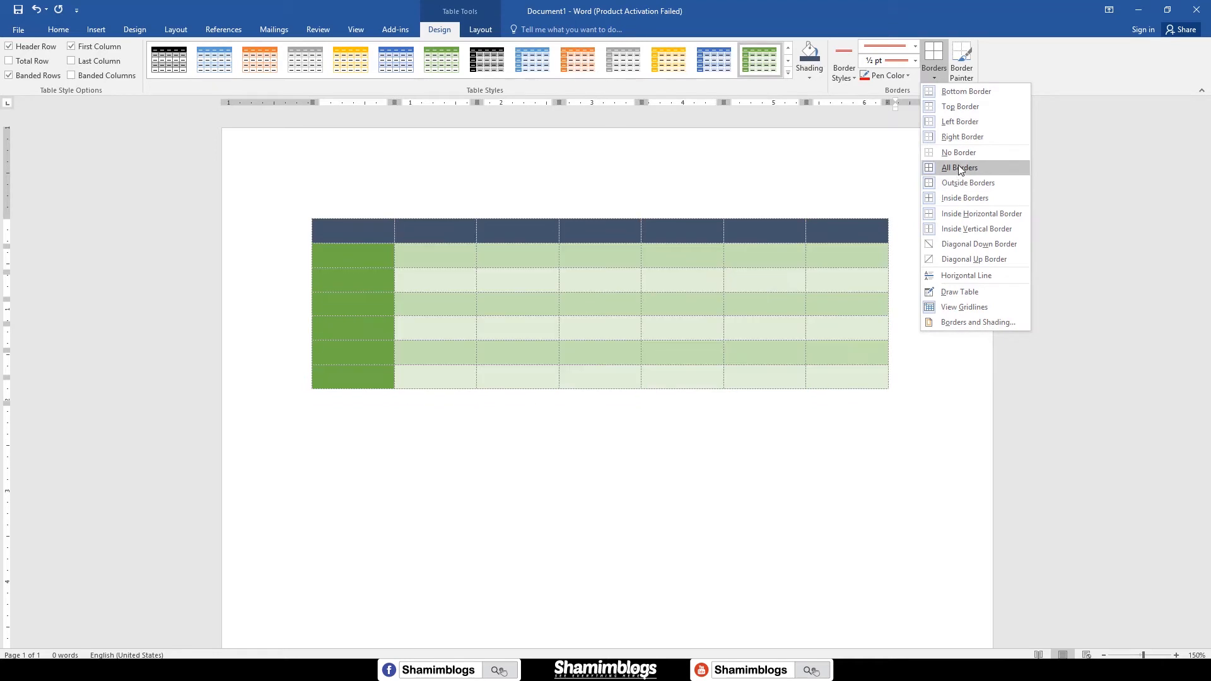
left_click(964, 125)
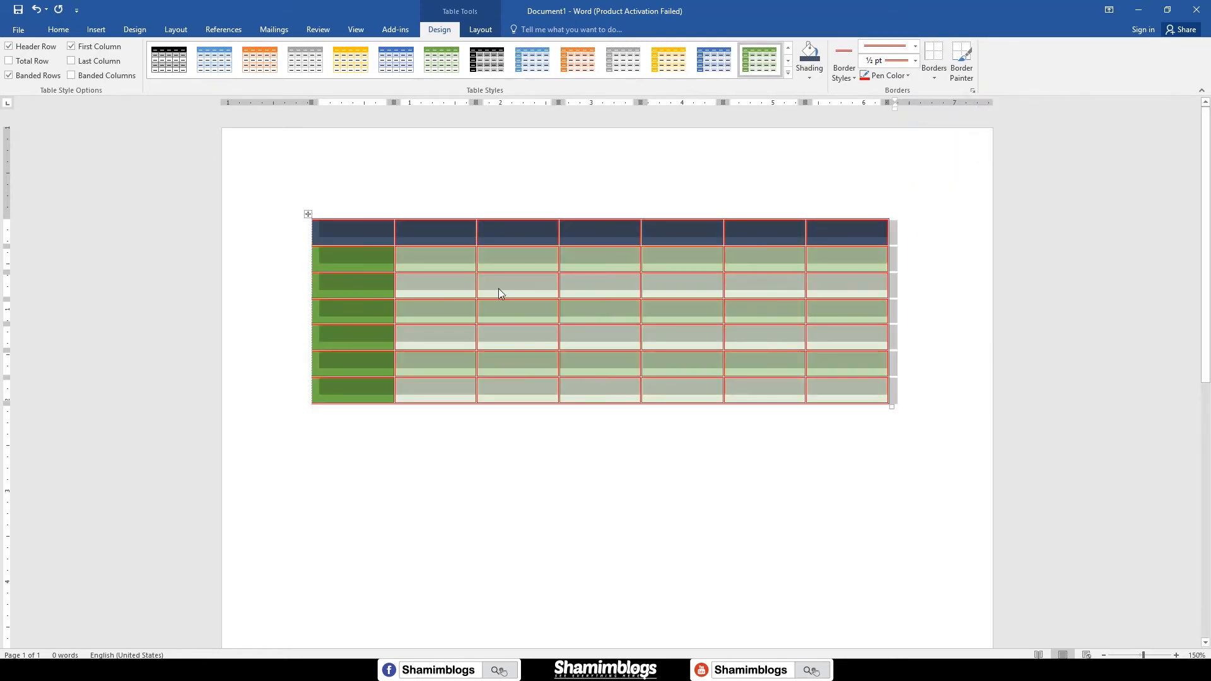
- Select the whole table and remove all its borders with the None setting in Borders and Shading
left_click(497, 289)
left_click_drag(358, 243, 862, 379)
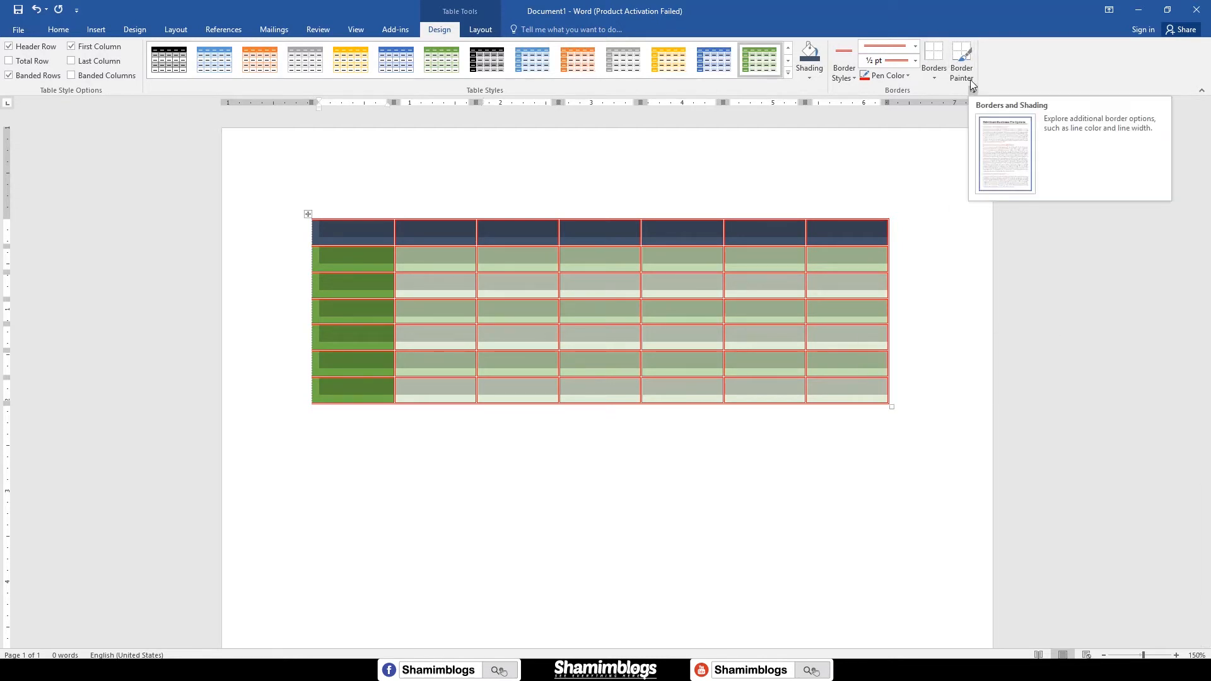
left_click(963, 60)
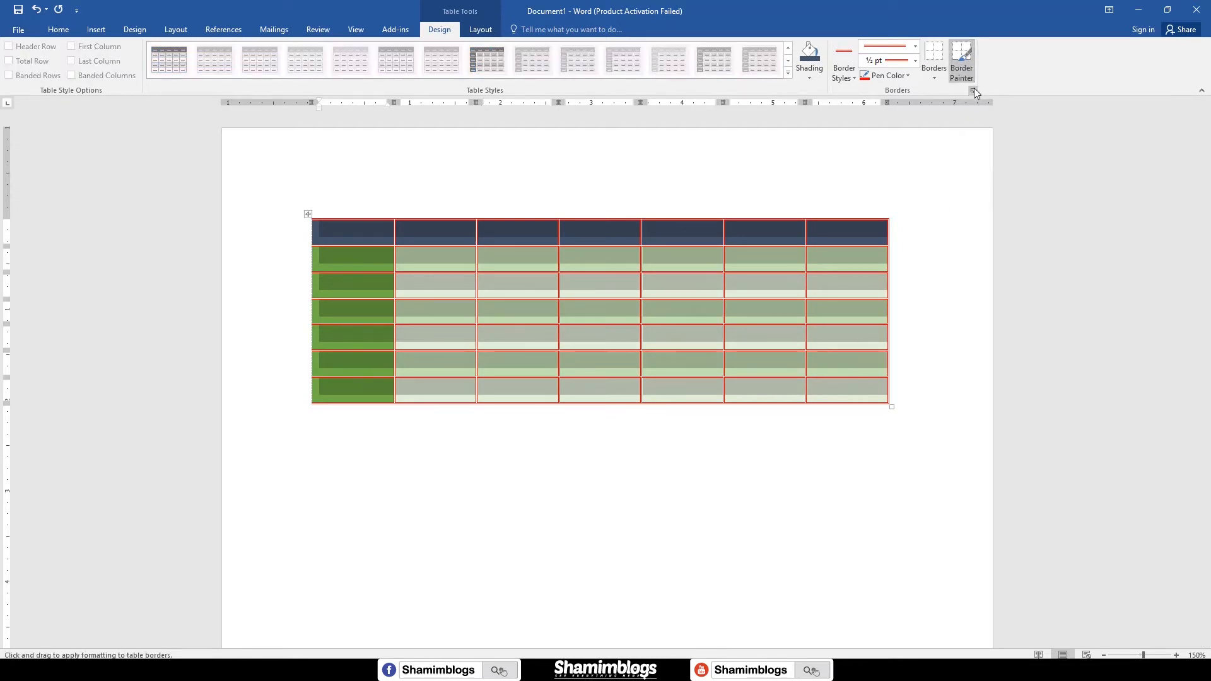
left_click(973, 91)
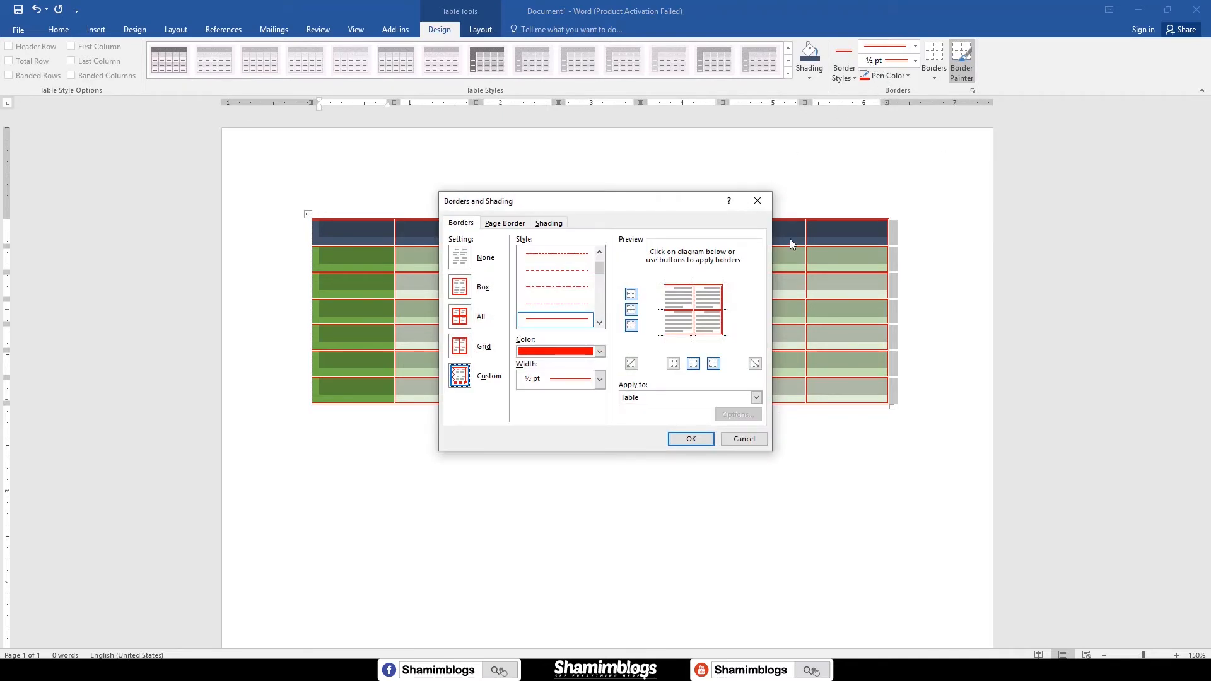
left_click(460, 258)
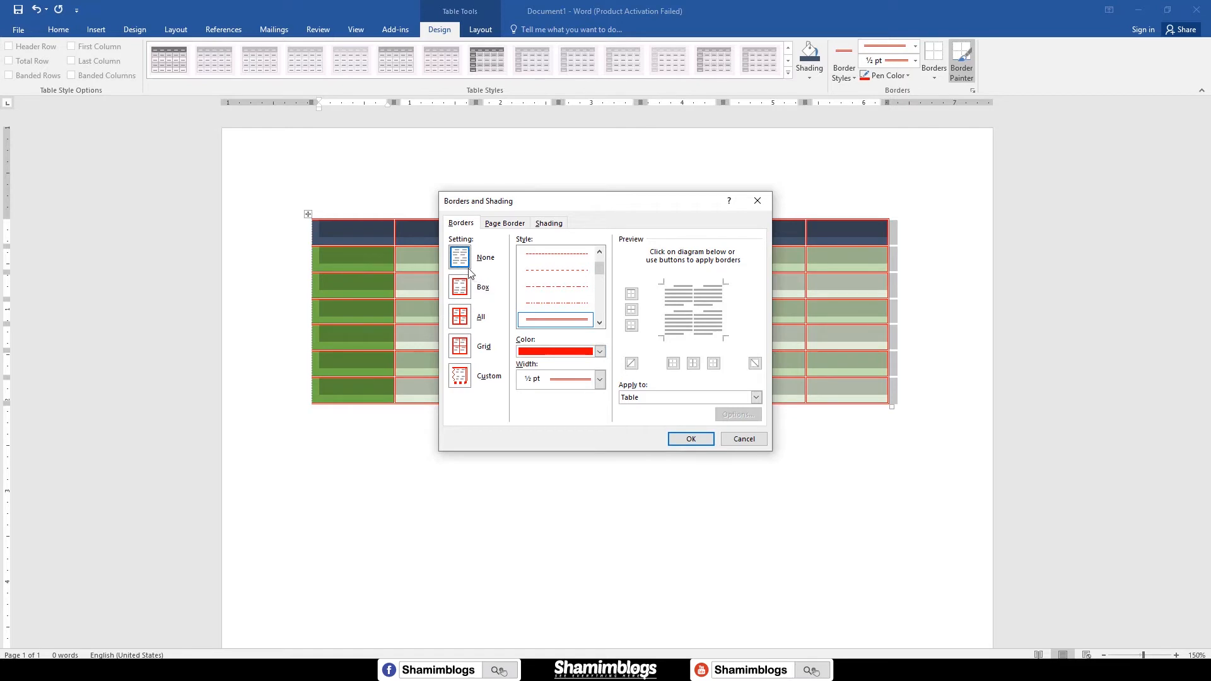
left_click(694, 439)
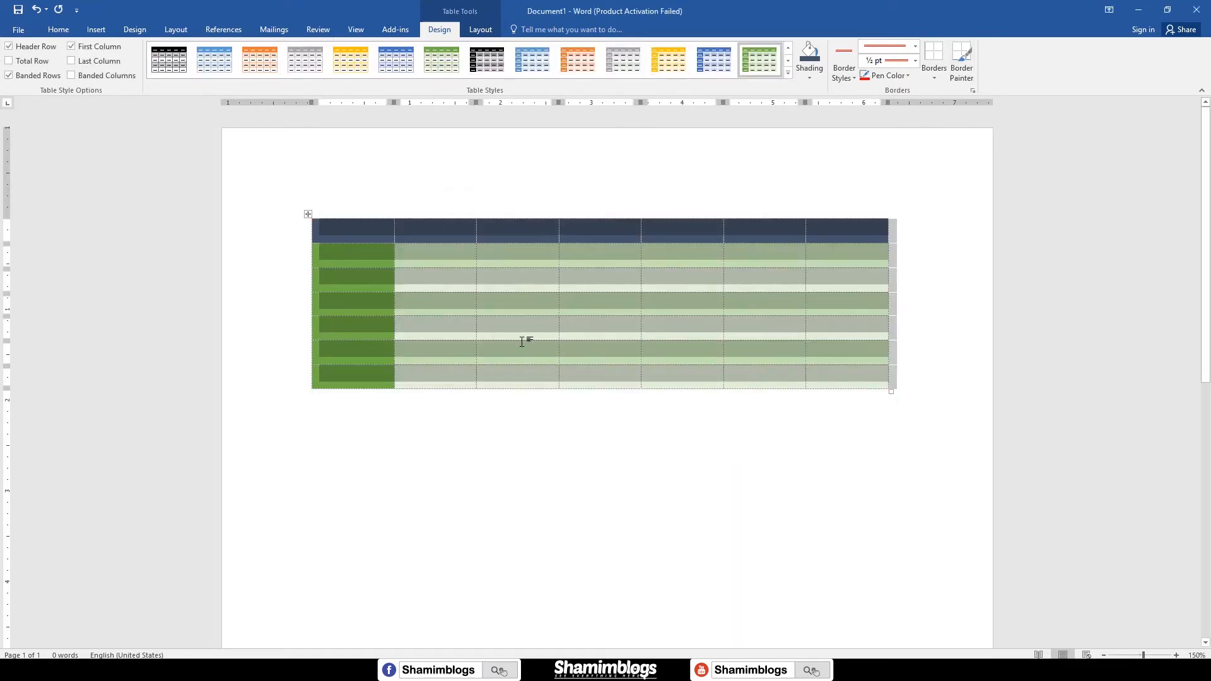
- Apply the Grid border setting to the whole table with a heavy black 3 pt line style
left_click(974, 90)
left_click(460, 288)
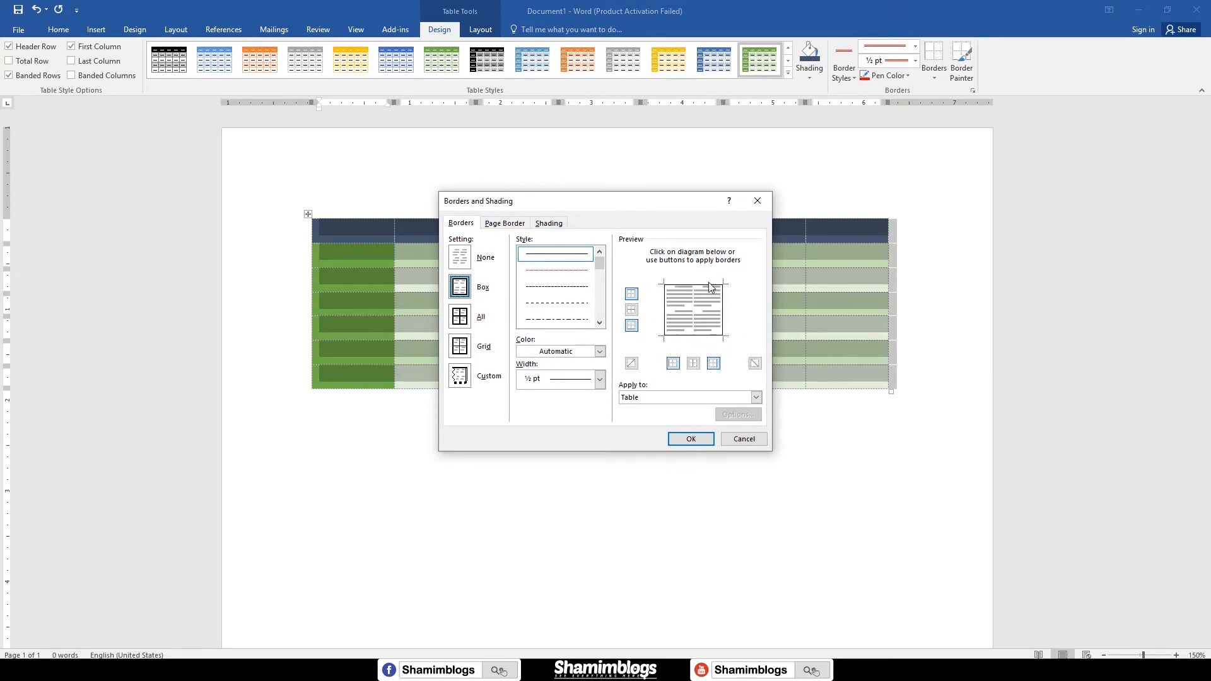
left_click(464, 320)
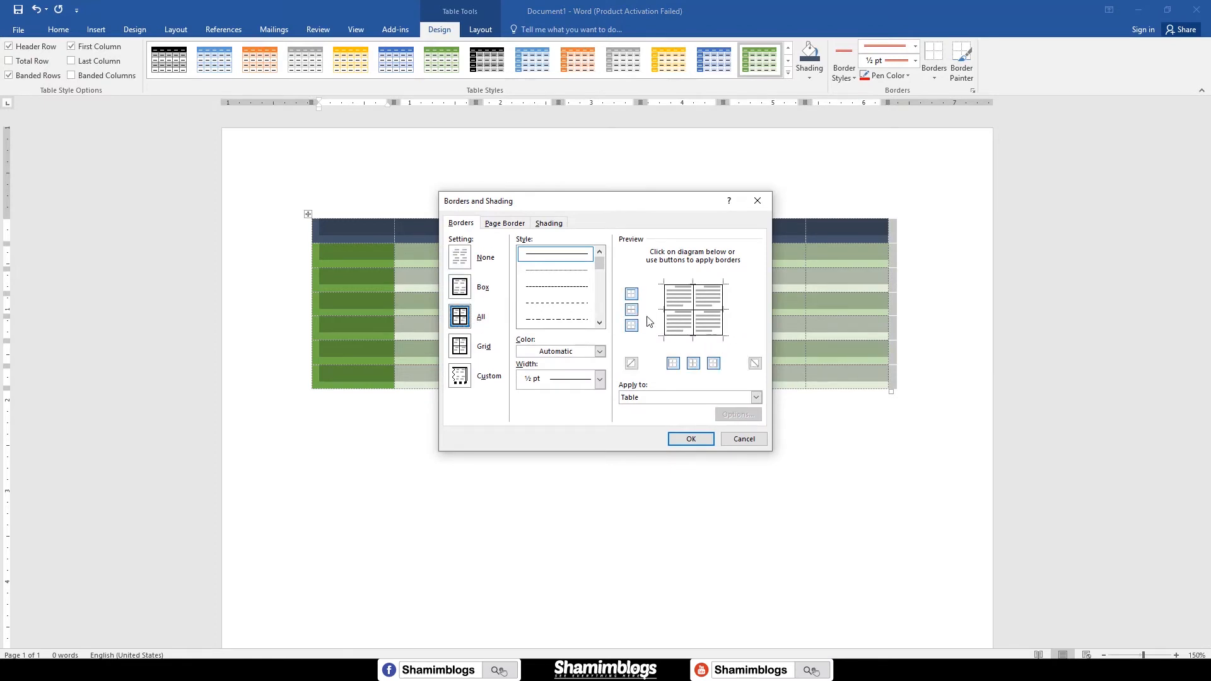
left_click(465, 352)
mouse_move(599, 264)
left_mouse_down()
mouse_move(600, 292)
mouse_move(598, 276)
left_mouse_up()
left_click(555, 320)
left_click(689, 436)
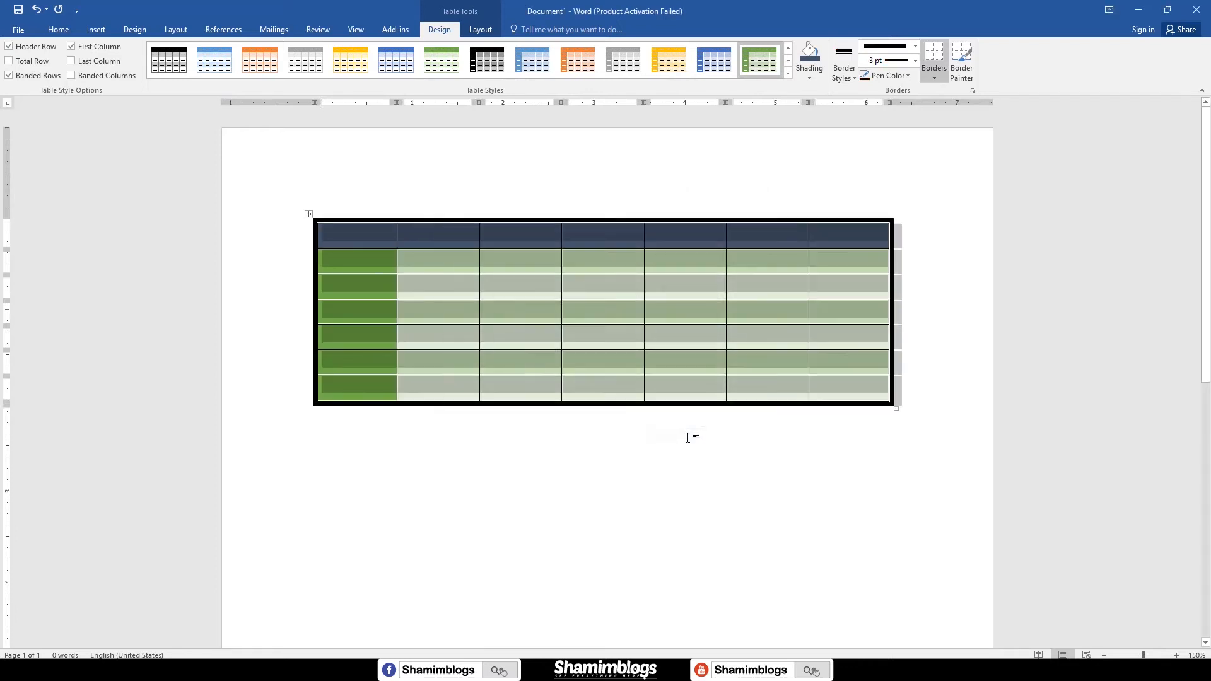
left_click(509, 331)
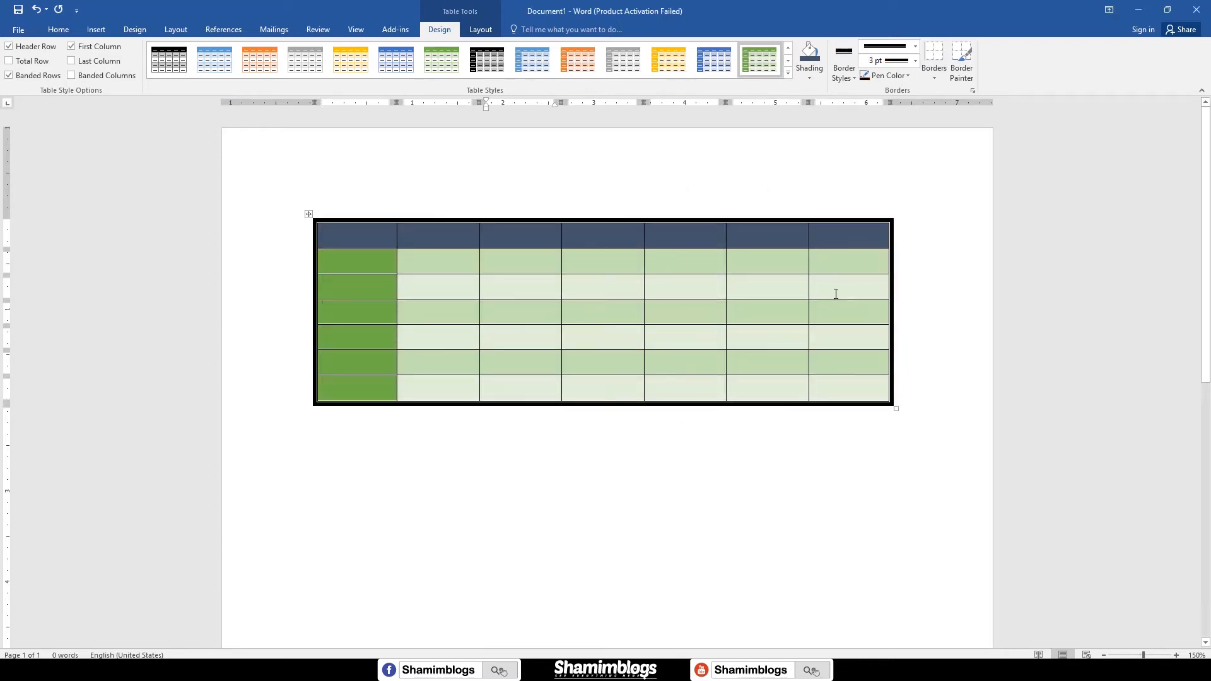
left_click(383, 271)
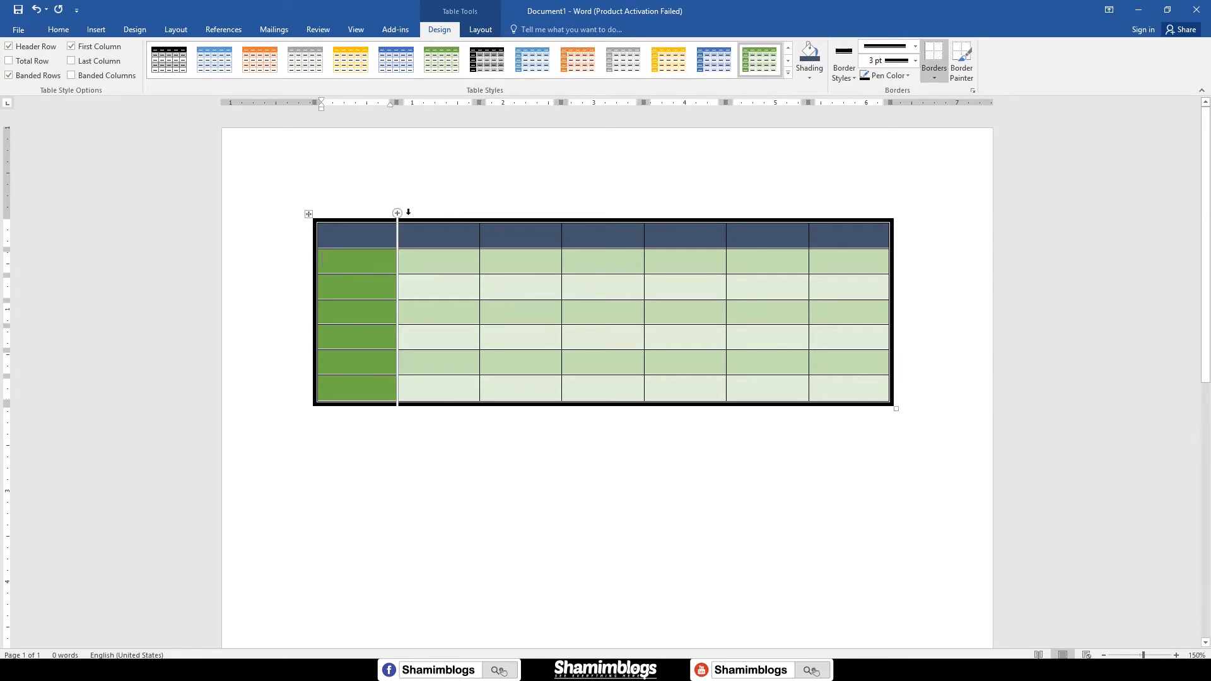
left_click(481, 30)
left_click(443, 262)
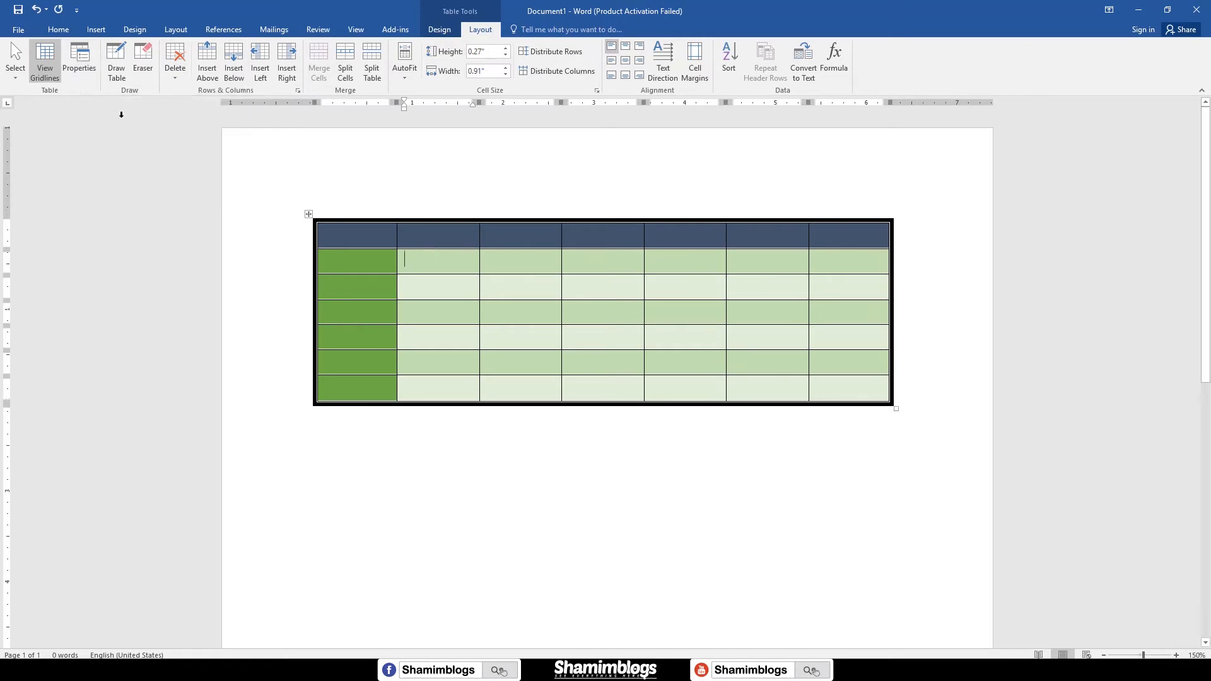
left_click(15, 63)
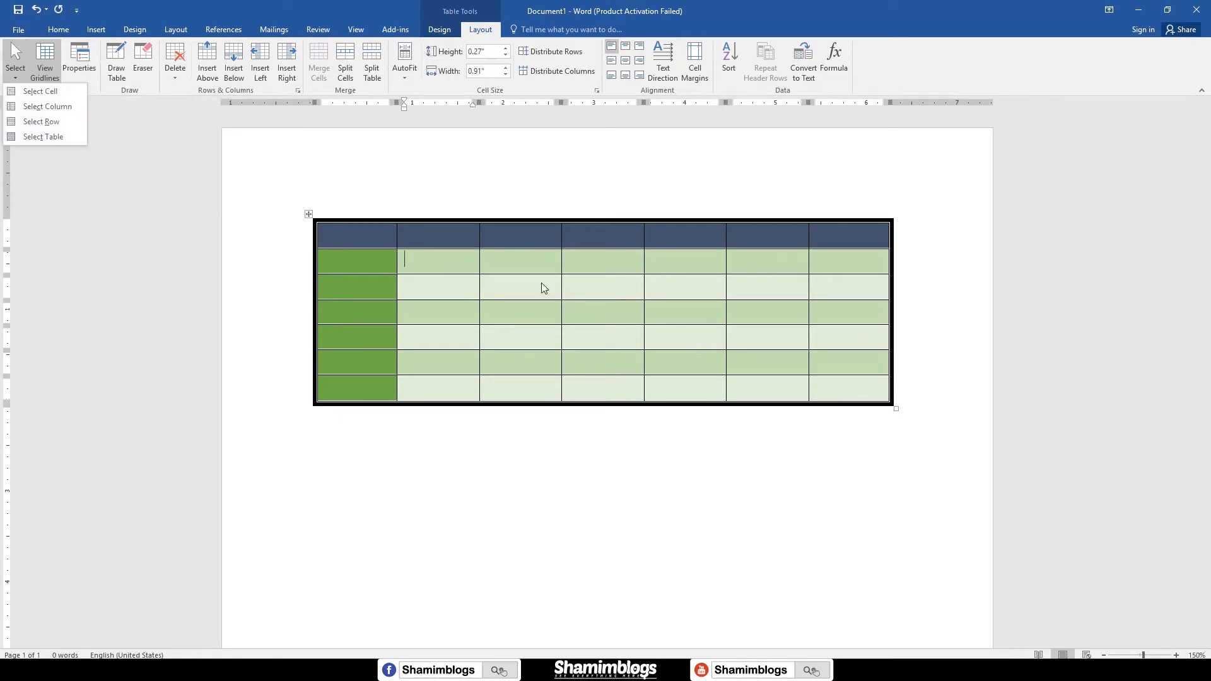
left_click(414, 270)
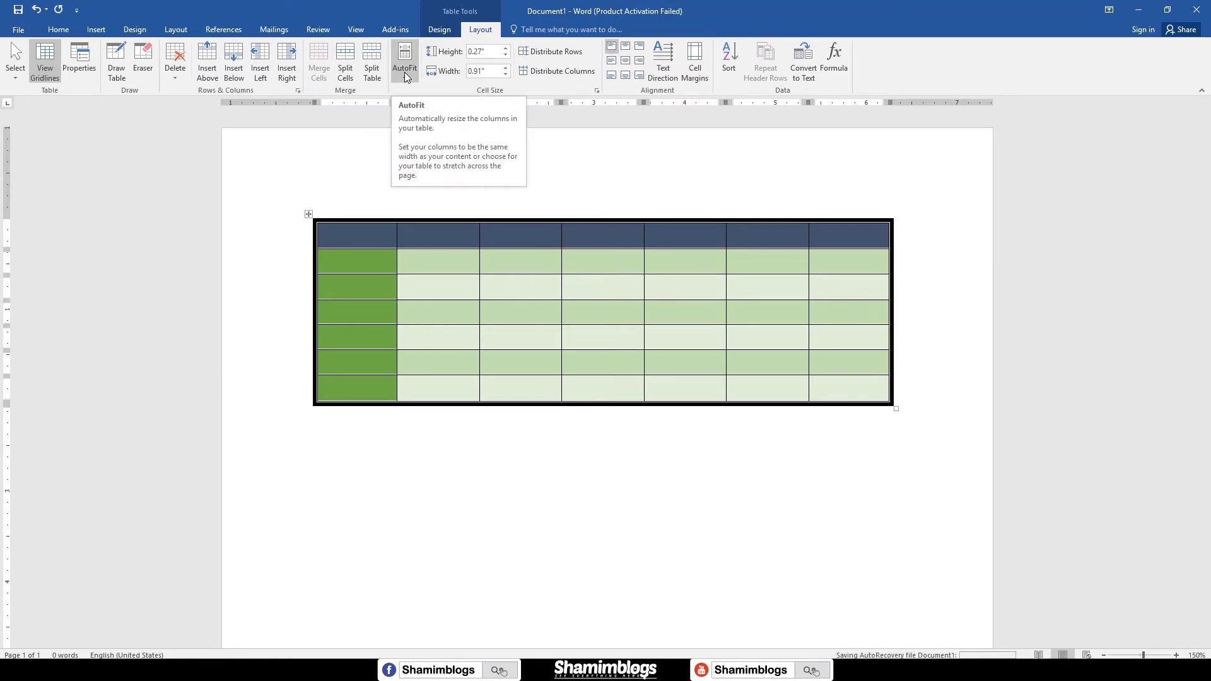
- Shrink the table to columns about 0.82" wide, and AutoFit it to the window width
left_click_drag(896, 411, 841, 404)
left_click(695, 284)
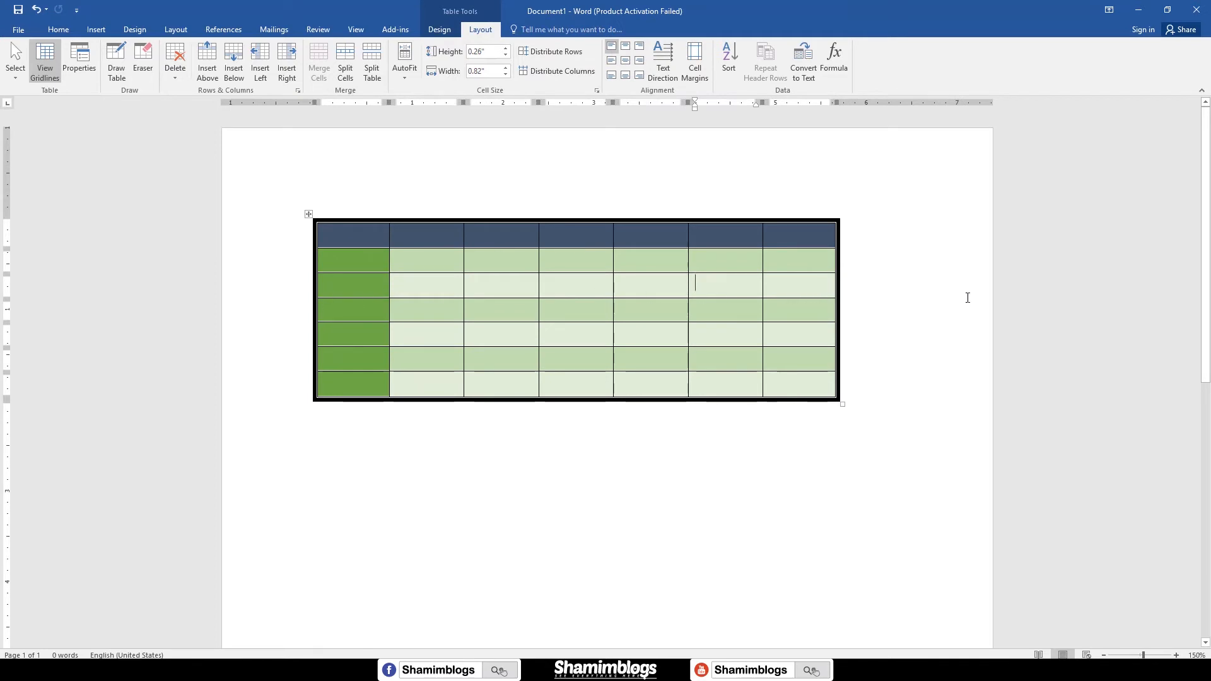
left_click(480, 259)
left_click(411, 71)
left_click(423, 106)
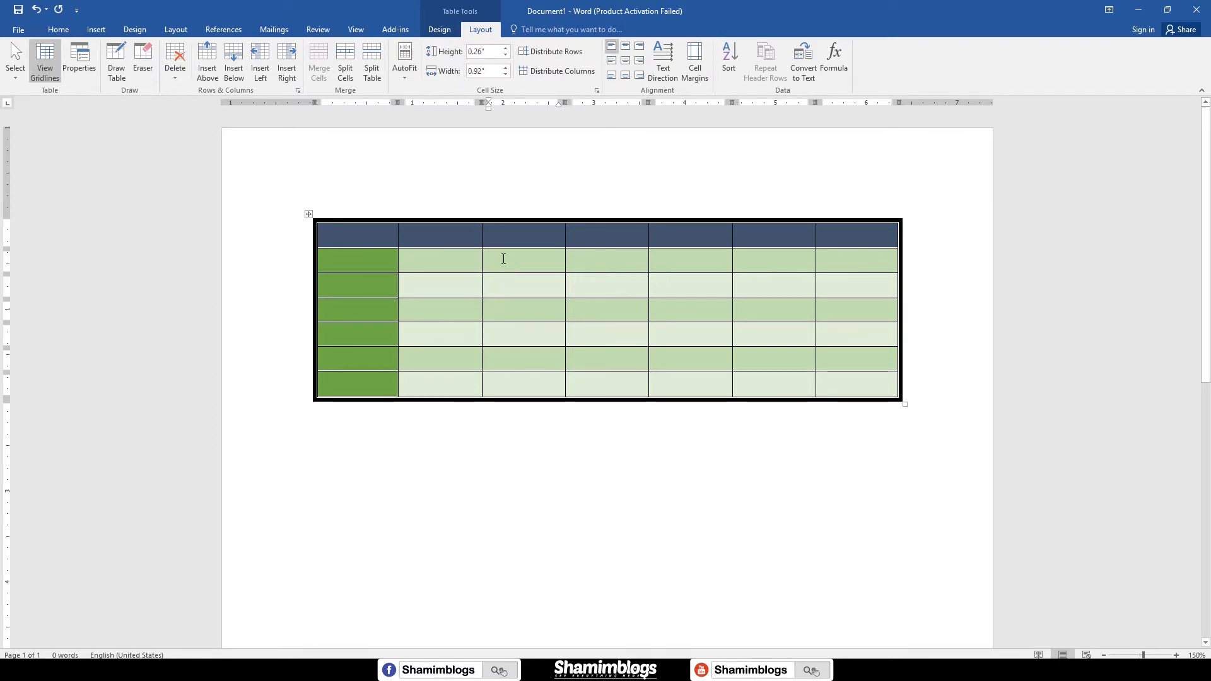
- Set the height of the first row below the header to 0.6"
left_click(507, 48)
left_click(506, 48)
left_click(507, 49)
left_click(507, 49)
left_click(506, 54)
left_click(505, 54)
left_click(507, 49)
left_click(506, 49)
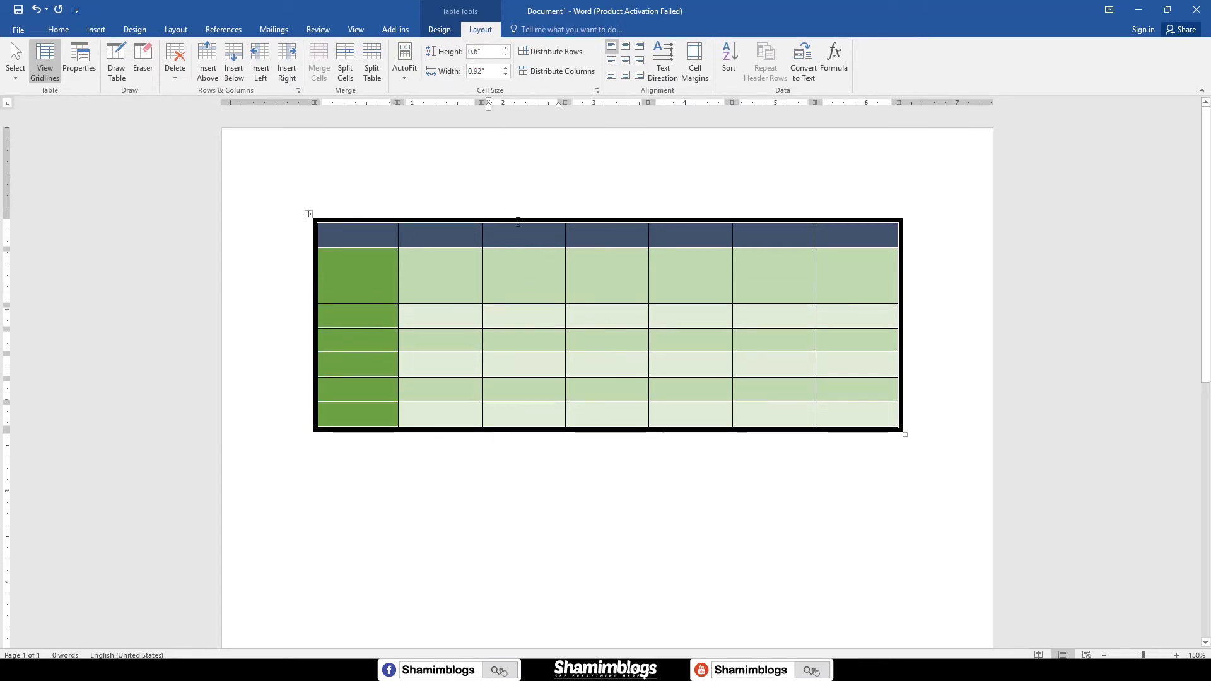
- Set the third column's width to 1.2"
left_click(506, 67)
left_click(505, 67)
left_click(505, 74)
left_click(506, 68)
left_click(506, 68)
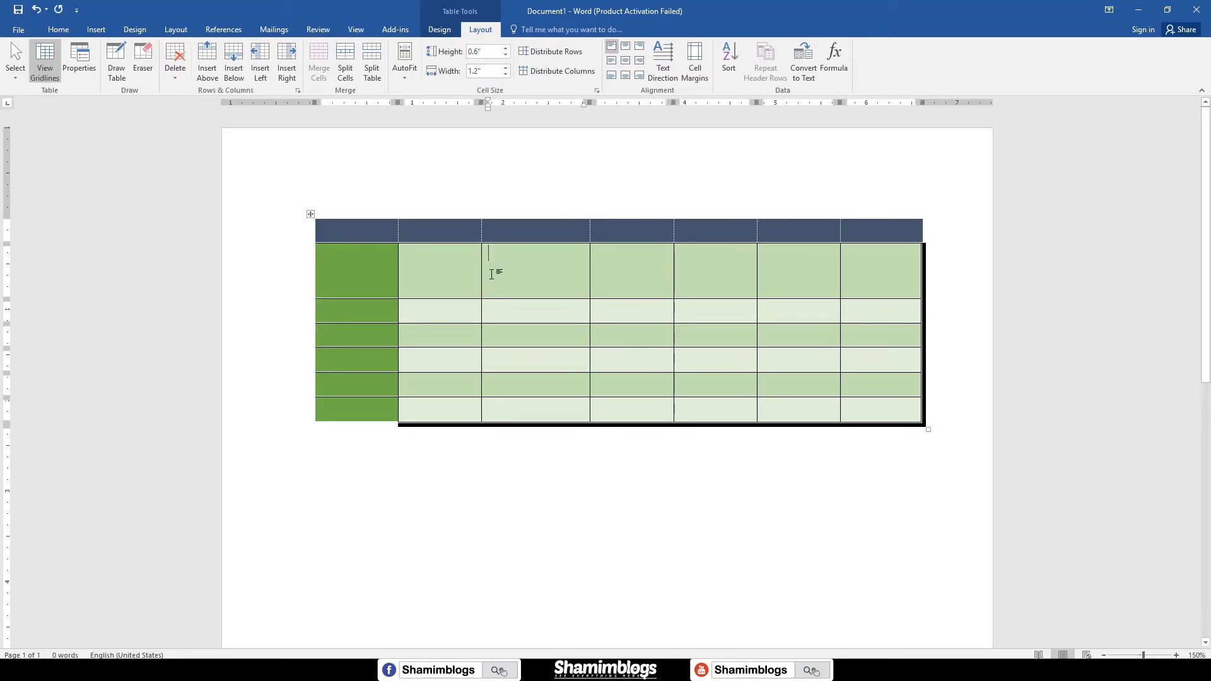
- Select all rows below the header and set their height to 0.6"
left_click_drag(407, 283, 895, 411)
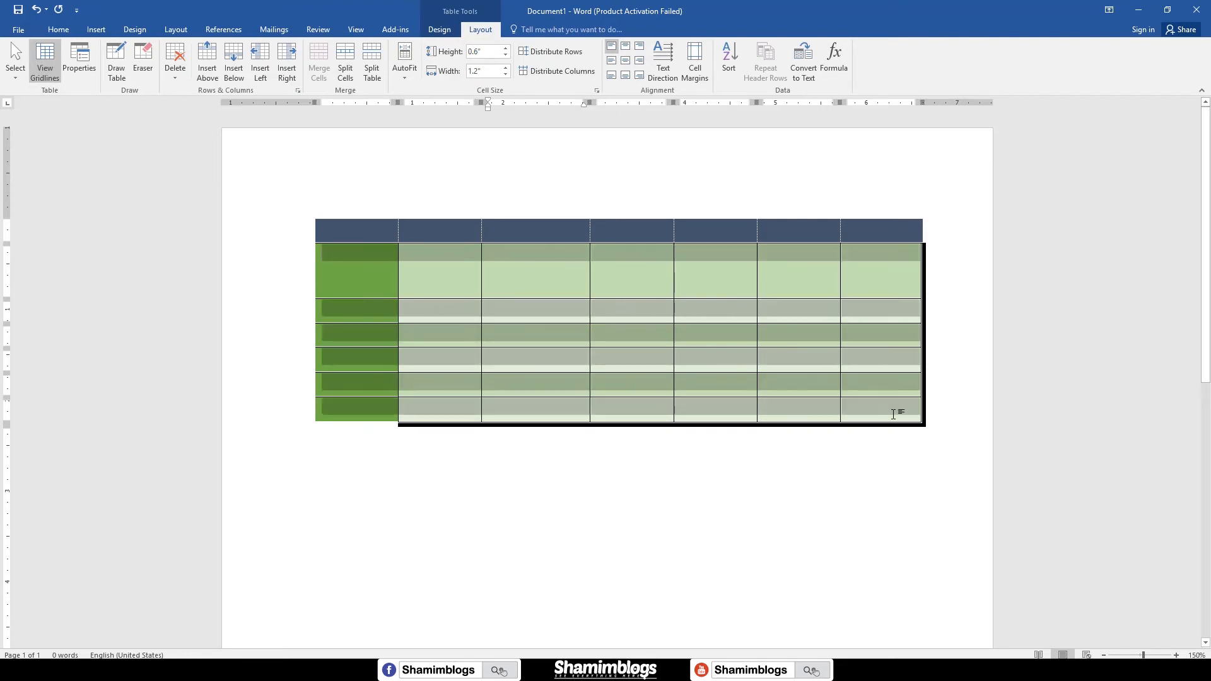
left_click(505, 48)
left_click(505, 48)
left_click(505, 48)
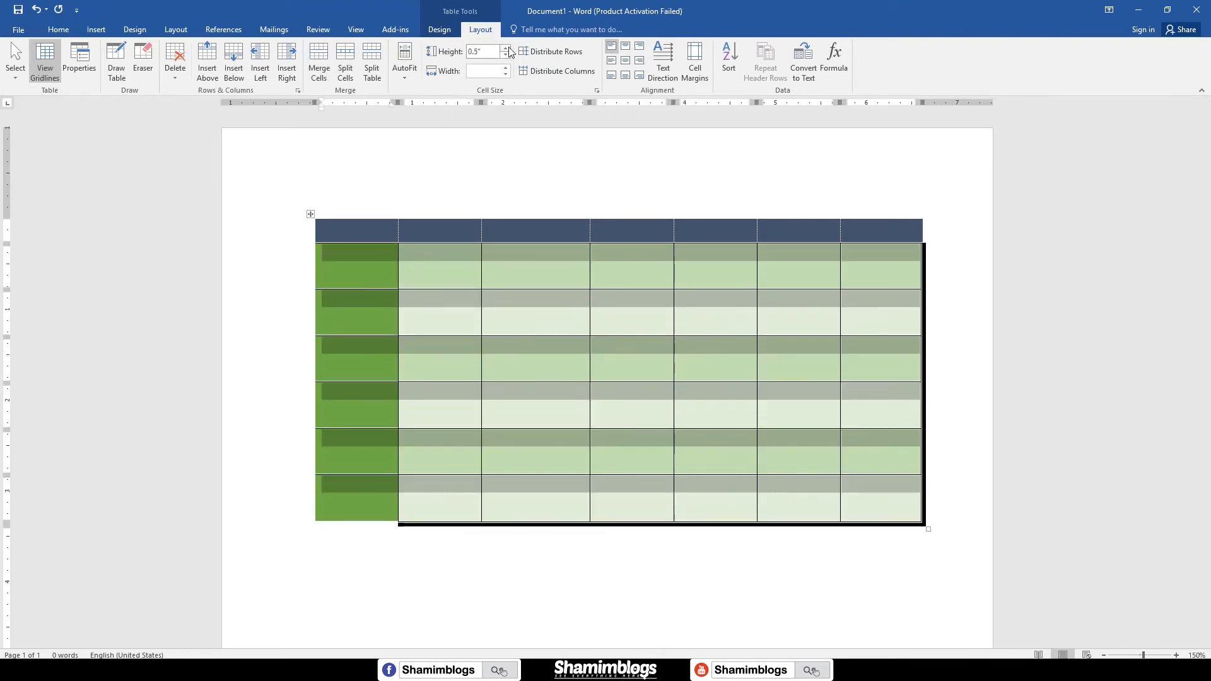
left_click(505, 48)
- Narrow all columns of the selected rows below the header, leaving the header row's cells out
left_click(507, 73)
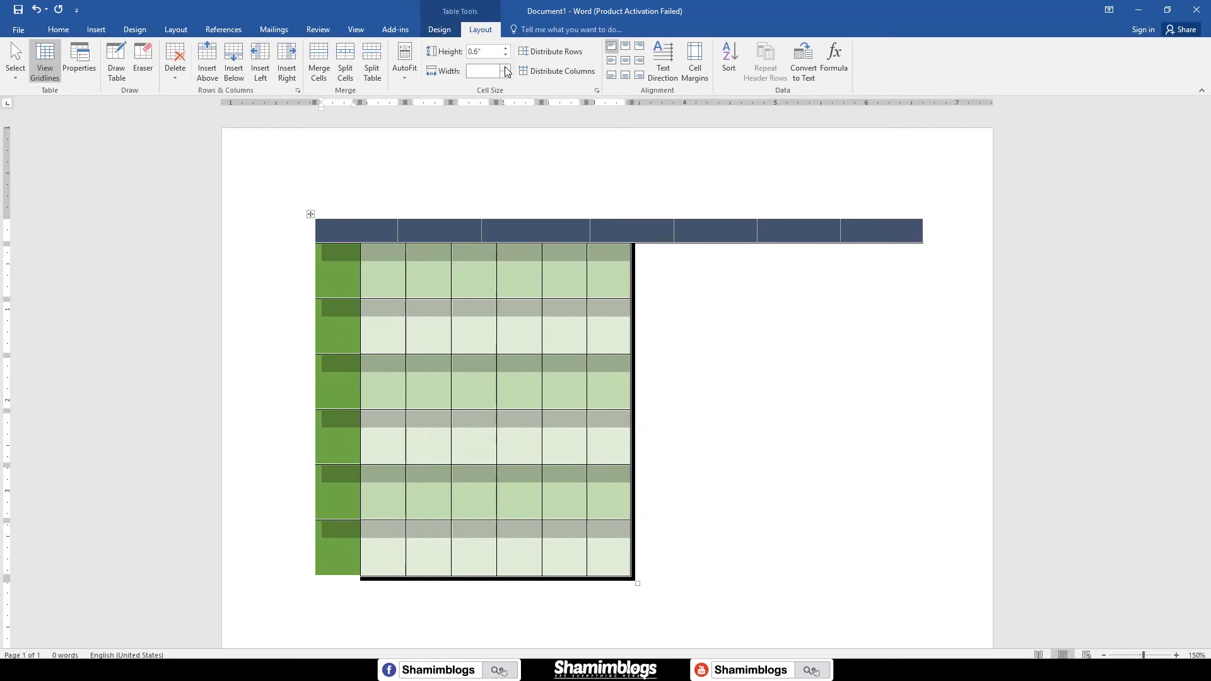
left_click(506, 67)
left_click(505, 67)
left_click(506, 67)
left_click(506, 67)
left_click(549, 58)
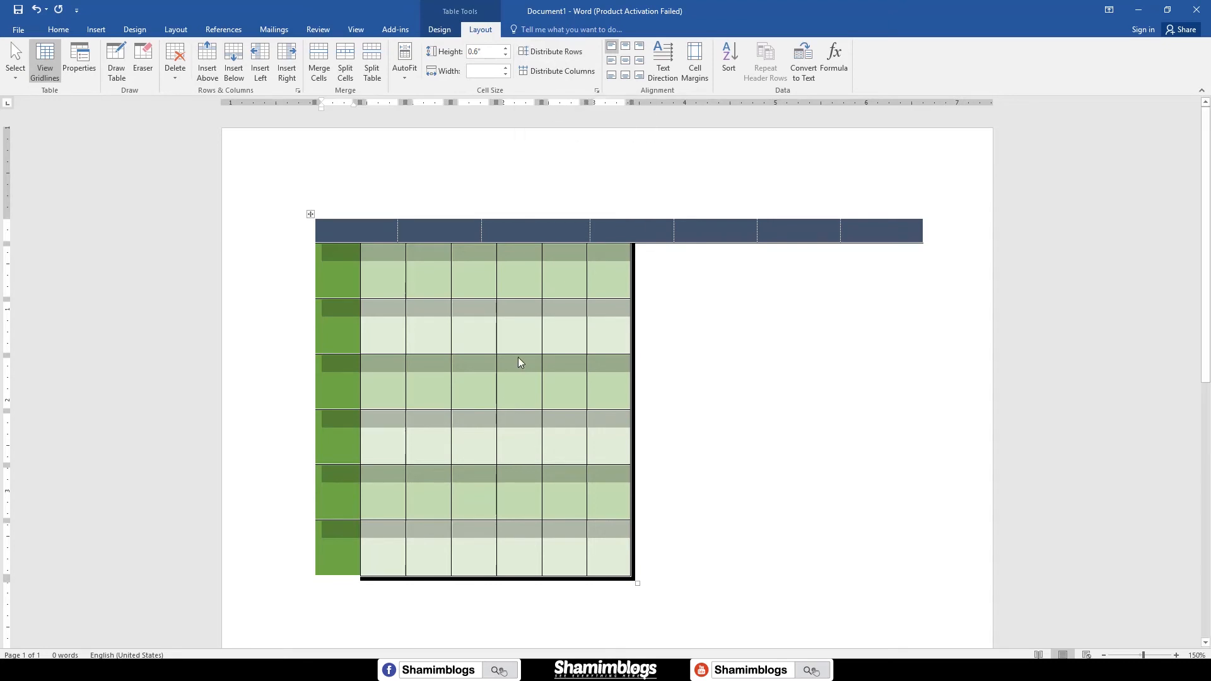
- Set the height of the second row below the header to 0.9"
left_click(518, 334)
left_click(505, 48)
left_click(506, 48)
left_click(505, 48)
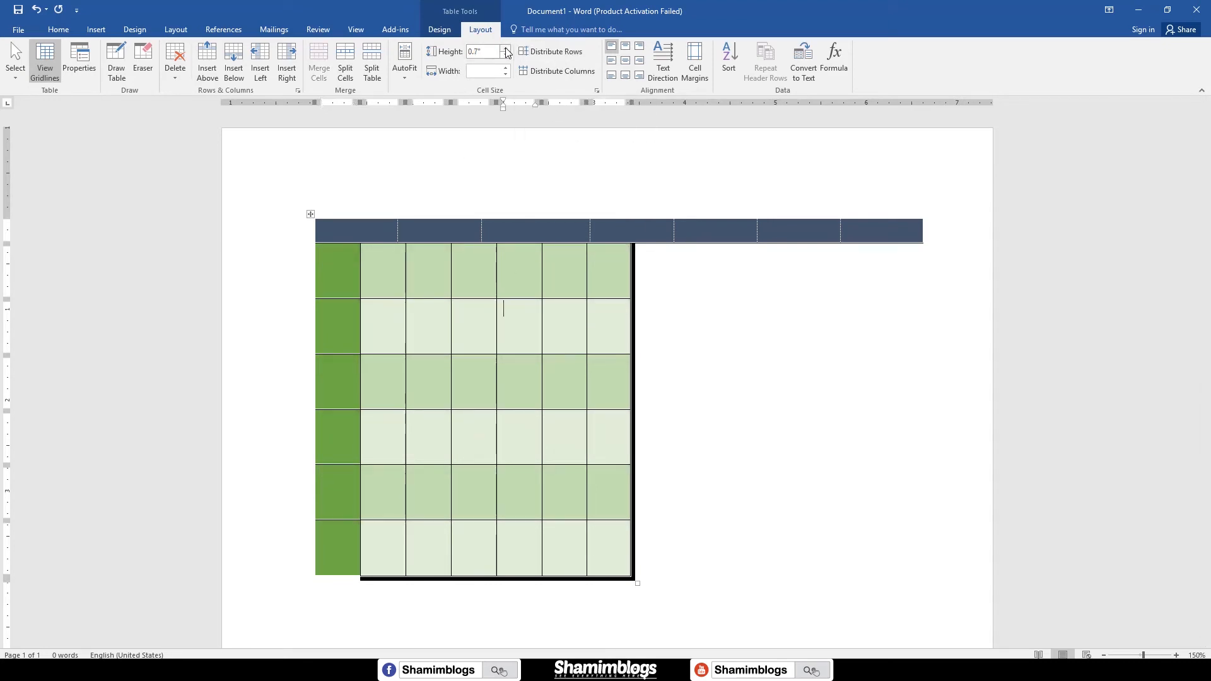
- Set the sixth column's width to 0.6" from its cell in the tall row
left_click(559, 326)
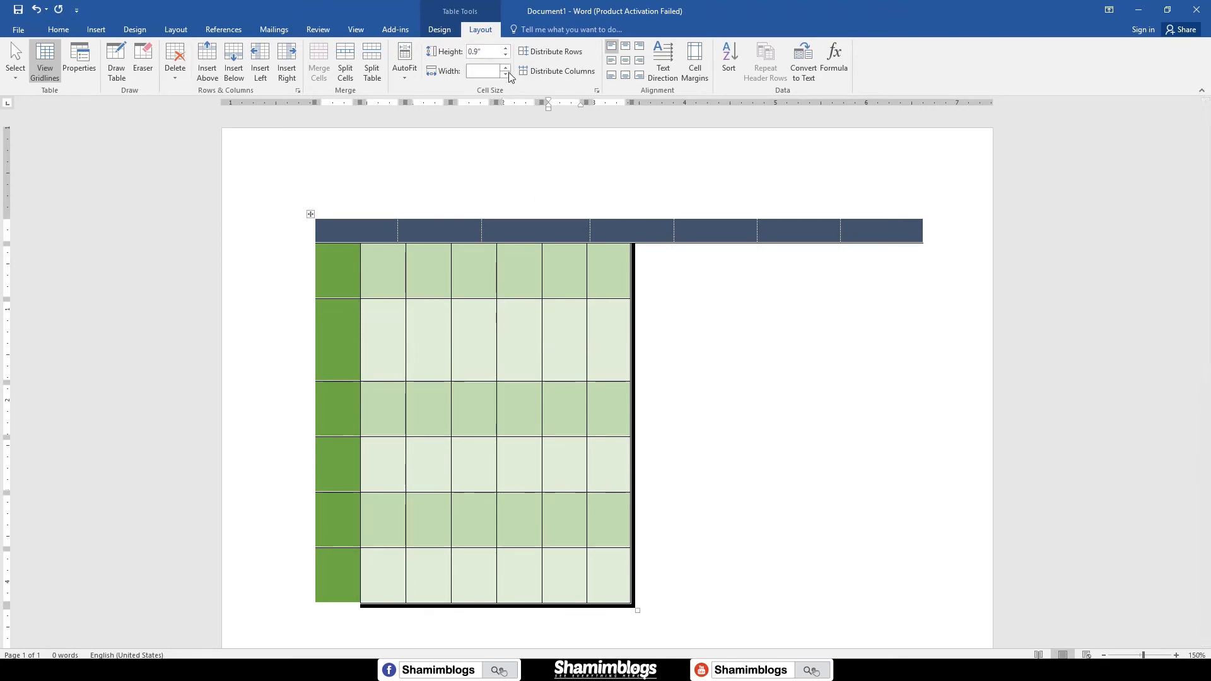
left_click(507, 70)
left_click(508, 70)
left_click(507, 70)
left_click(507, 70)
left_click(507, 70)
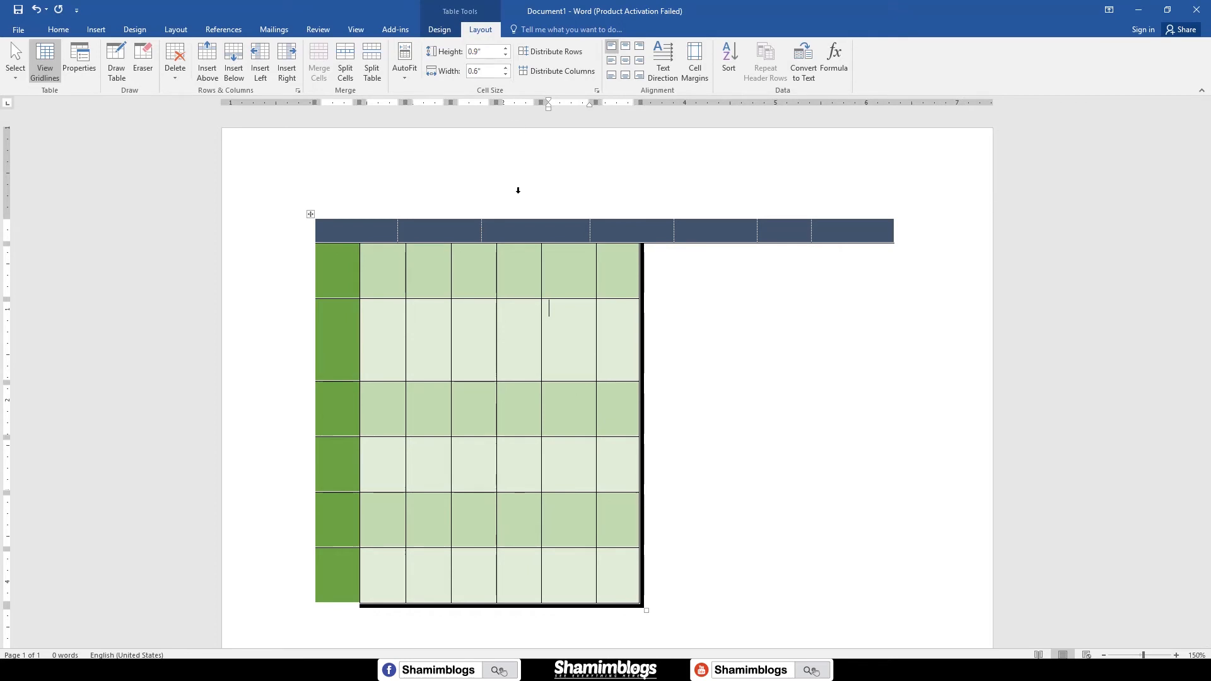
- Distribute the table's rows and columns evenly
left_click(524, 334)
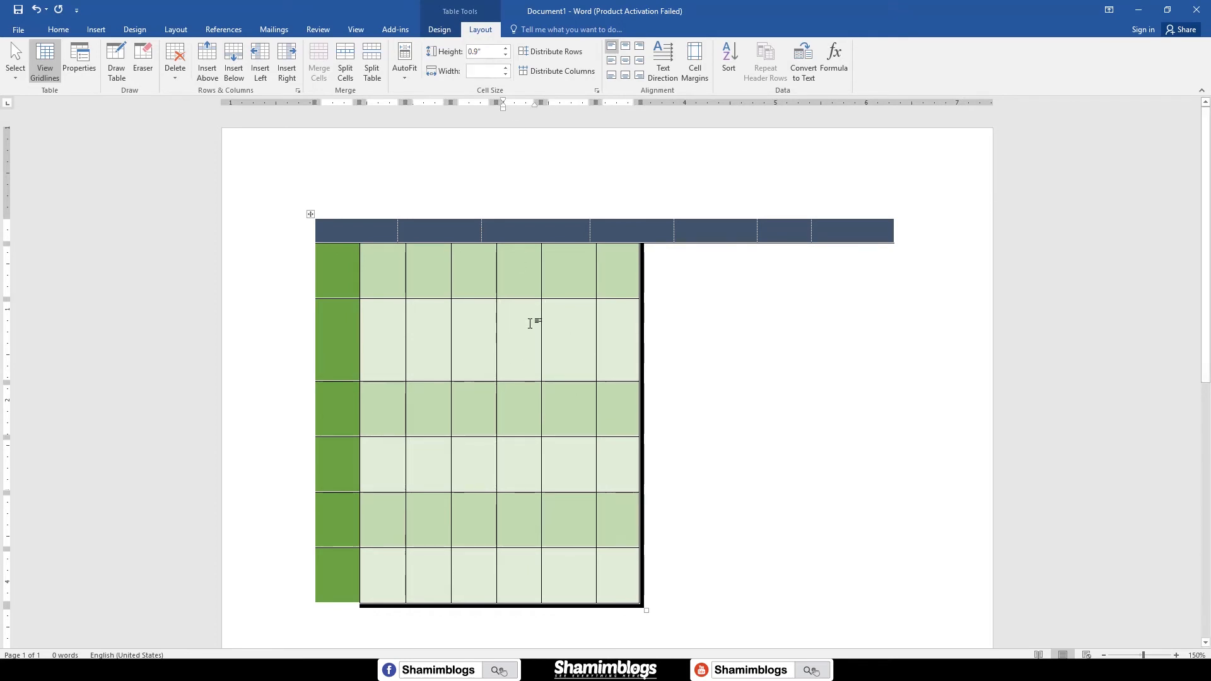
left_click(541, 52)
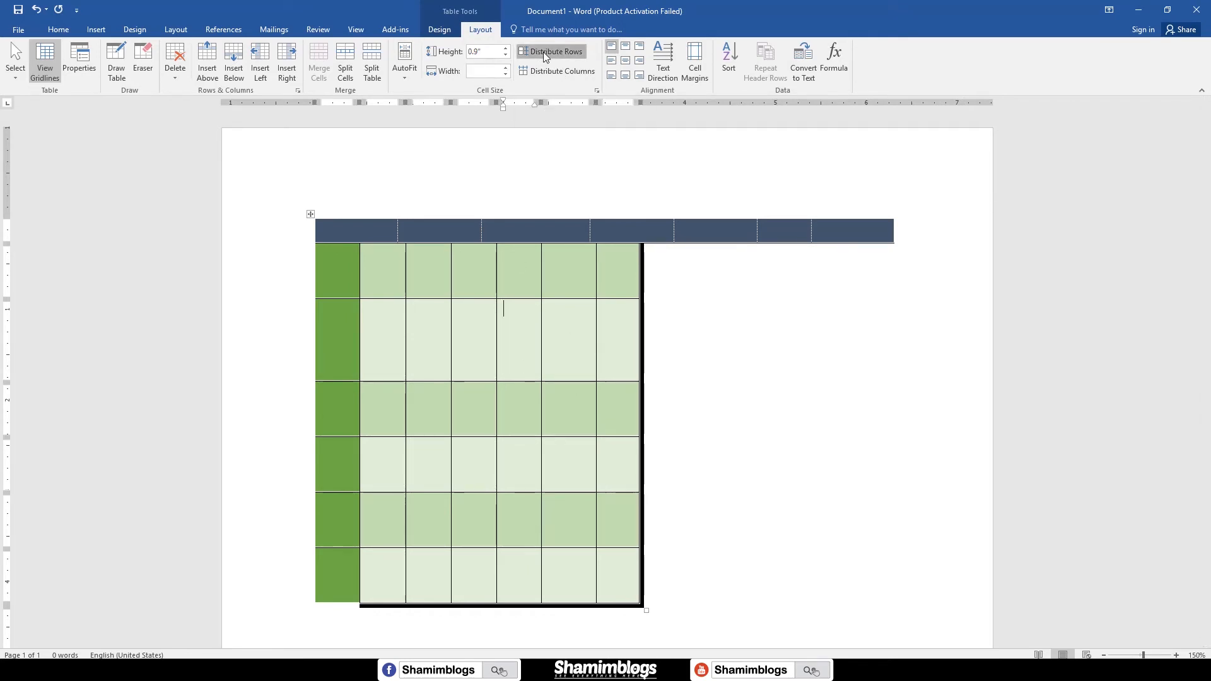
left_click(576, 354)
left_click(565, 75)
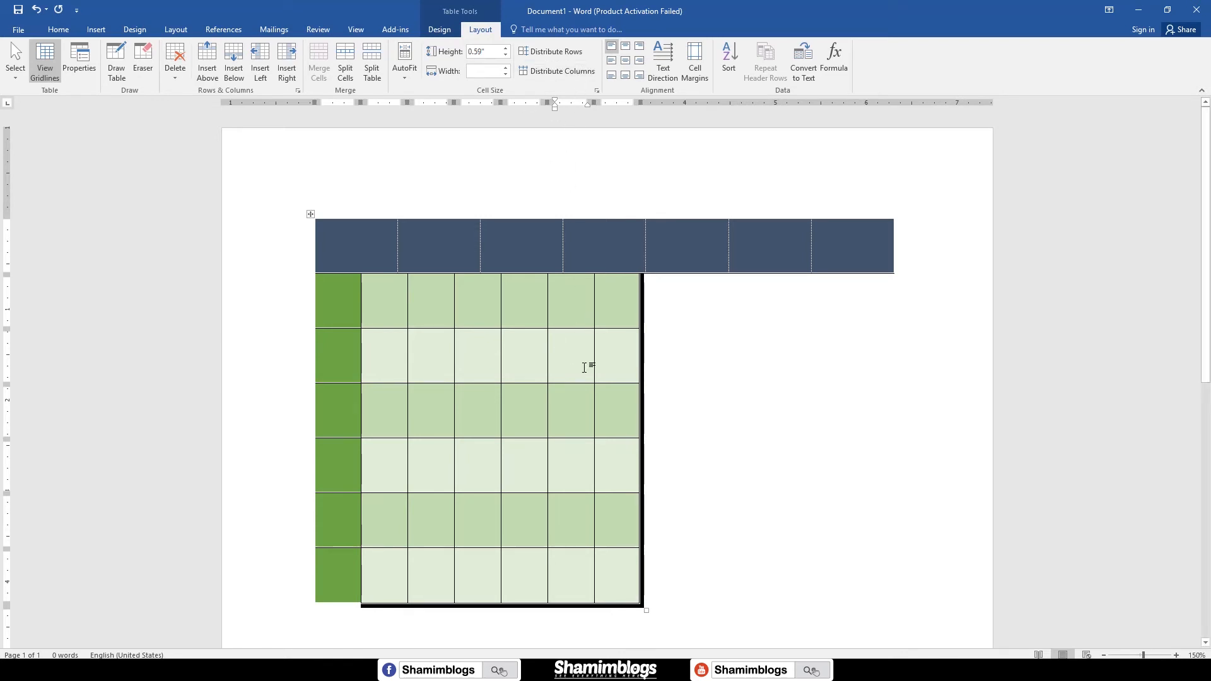
- Draw a one-cell table about 2.72" wide and 1.43" high below the green table and enter "csdfgdsffgsdfsd" in it
left_click(565, 363)
scroll(595, 408, "down", 3)
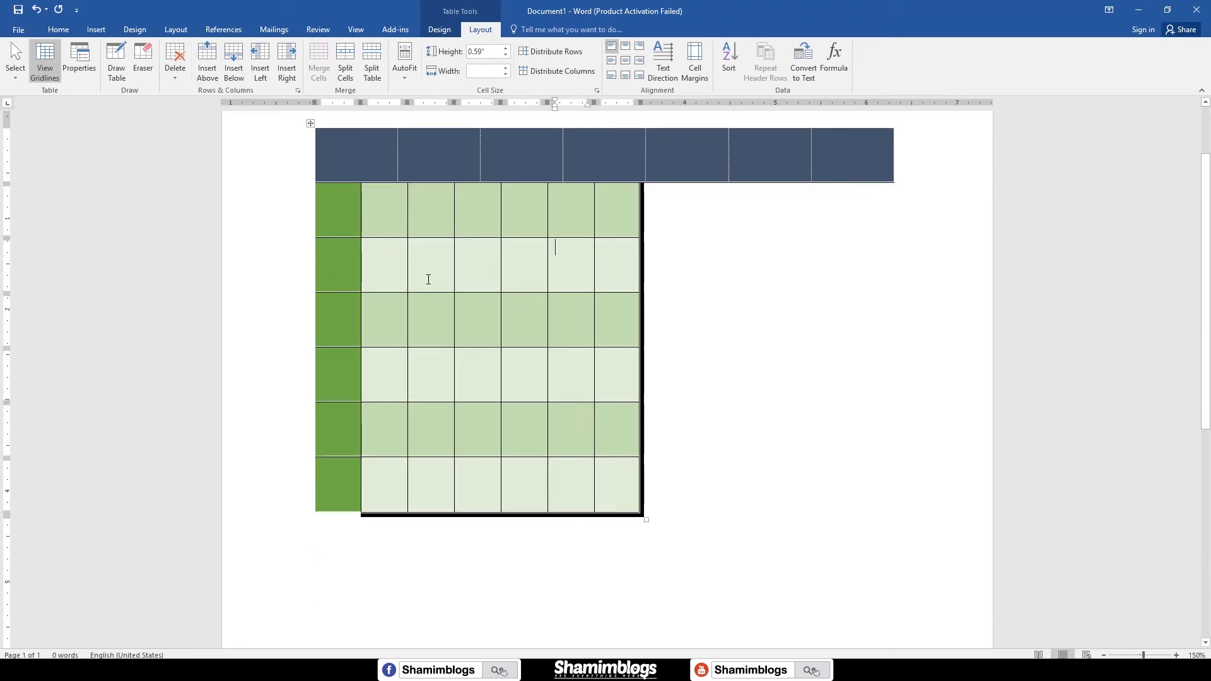
scroll(602, 521, "down", 7)
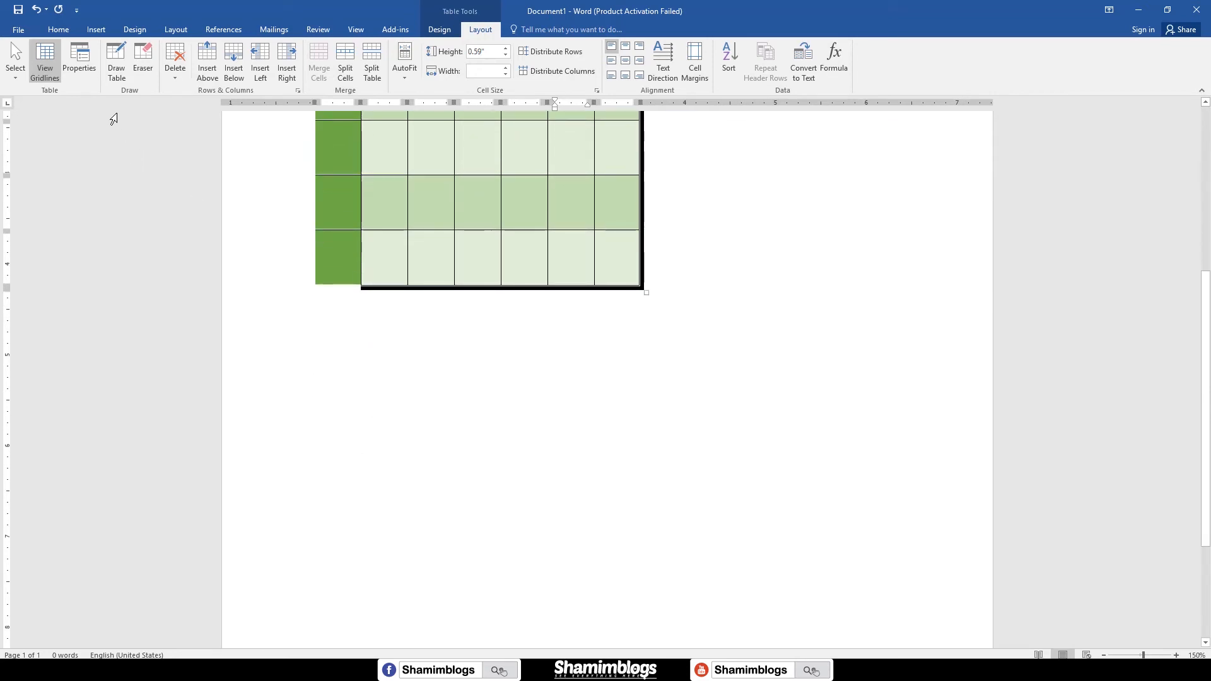
left_click(116, 61)
mouse_move(363, 355)
left_mouse_down()
mouse_move(581, 460)
mouse_move(770, 487)
mouse_move(612, 483)
left_mouse_up()
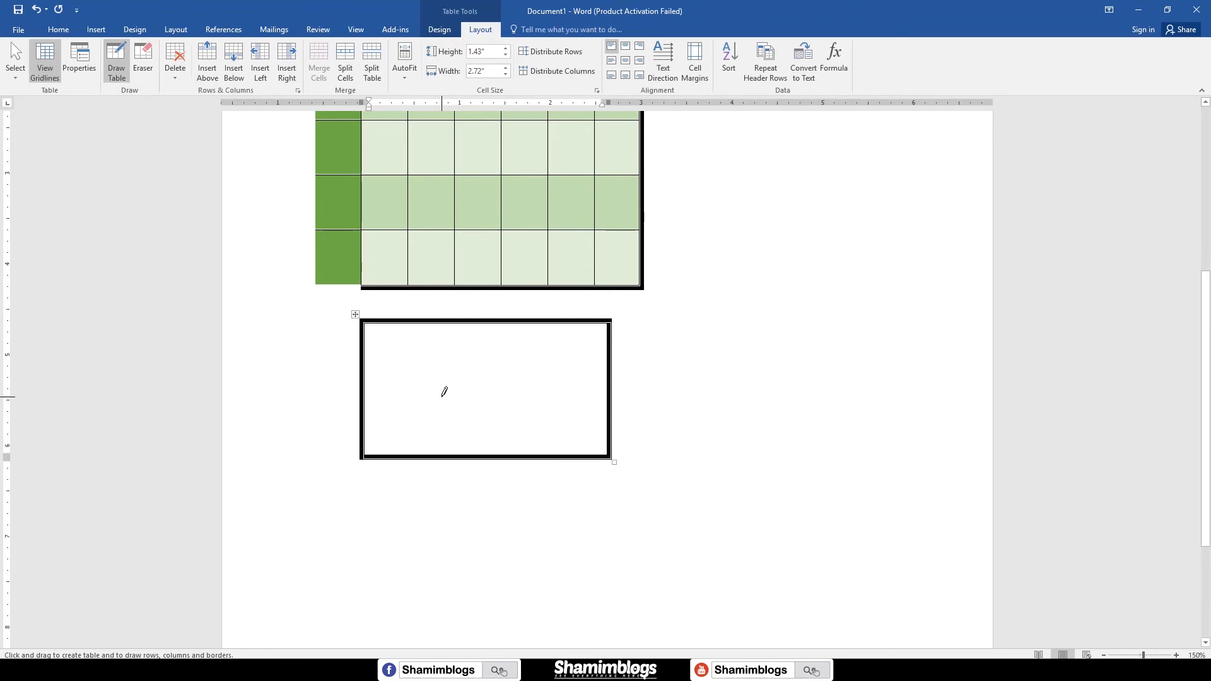
type("csdfgdsffgsdfsd")
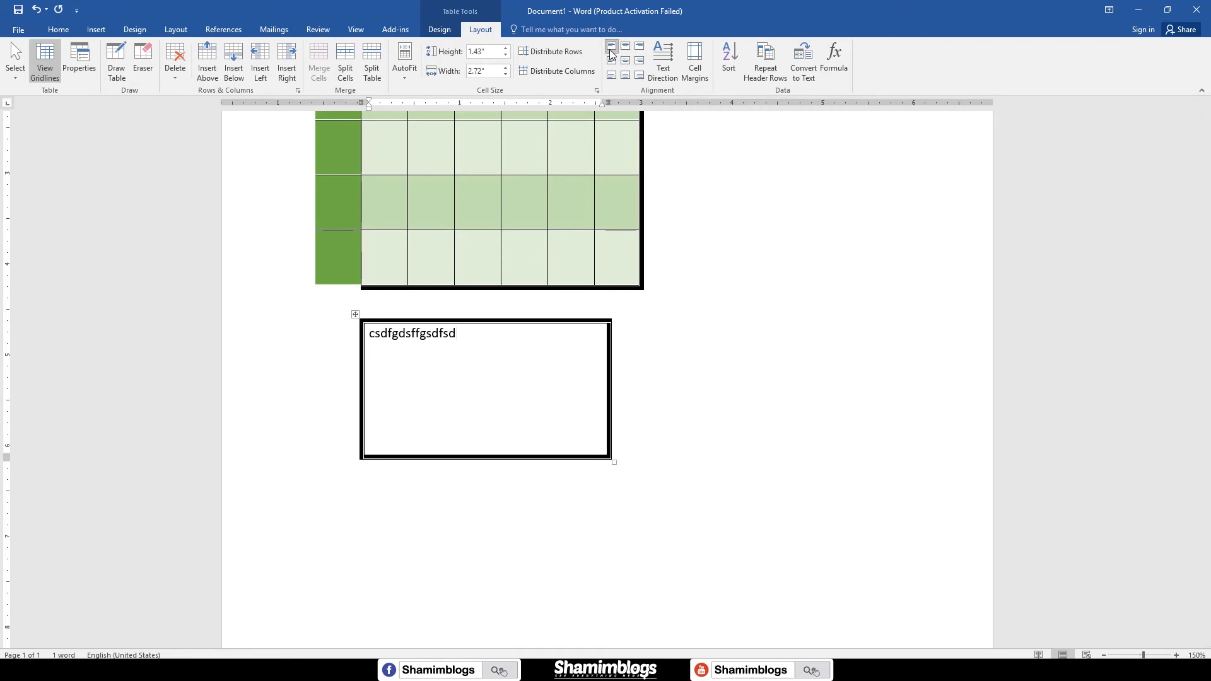
- Try the top, middle and bottom cell alignments on the text in the drawn cell
left_click(626, 45)
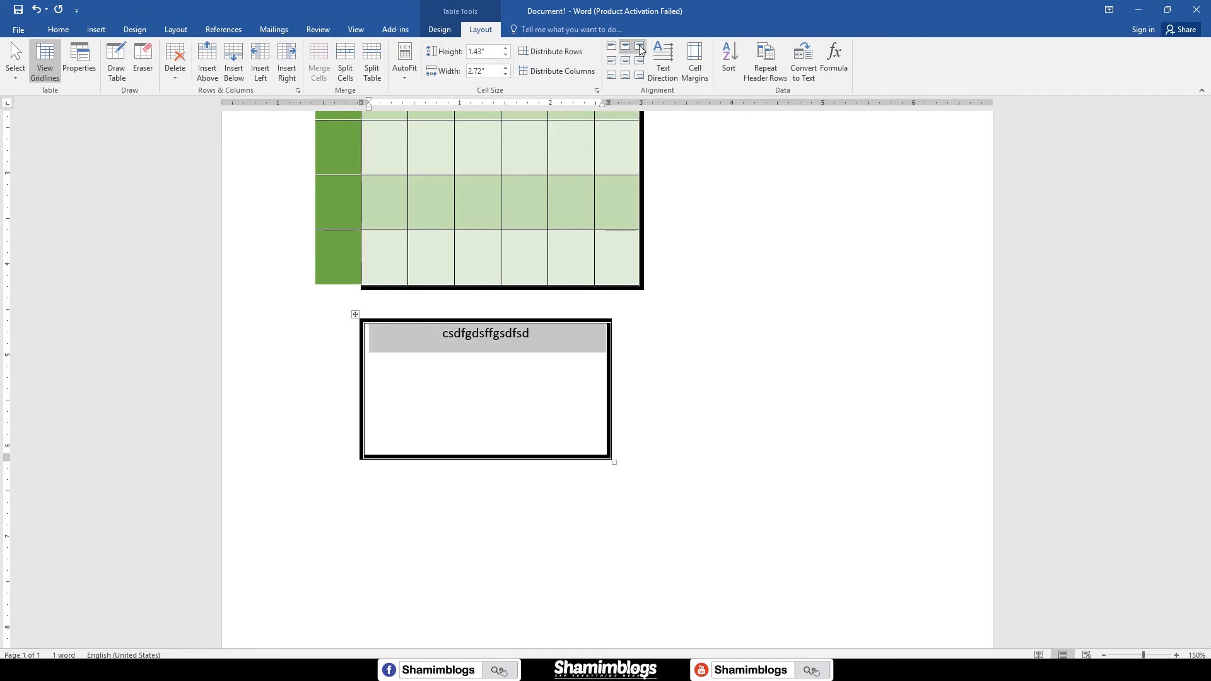
left_click(640, 47)
left_click(642, 62)
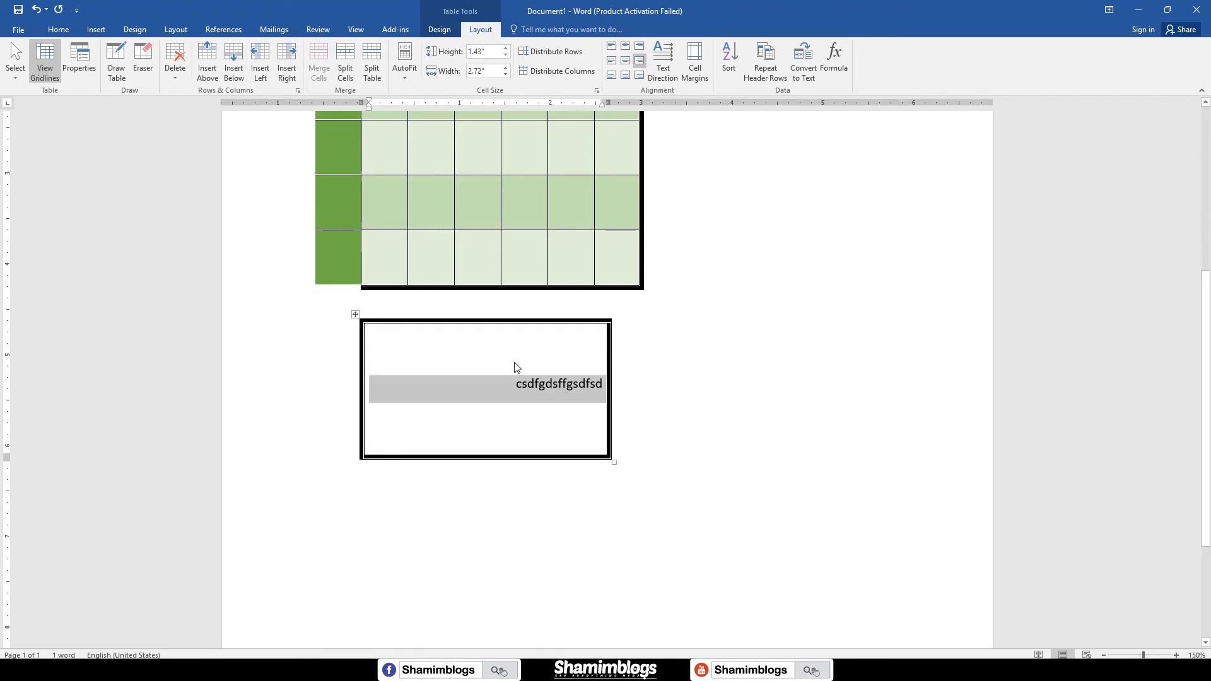
left_click(626, 75)
left_click(637, 77)
left_click(610, 77)
left_click(612, 64)
- Center the text horizontally and vertically in the drawn cell and rotate its direction to read downwards
left_click(625, 60)
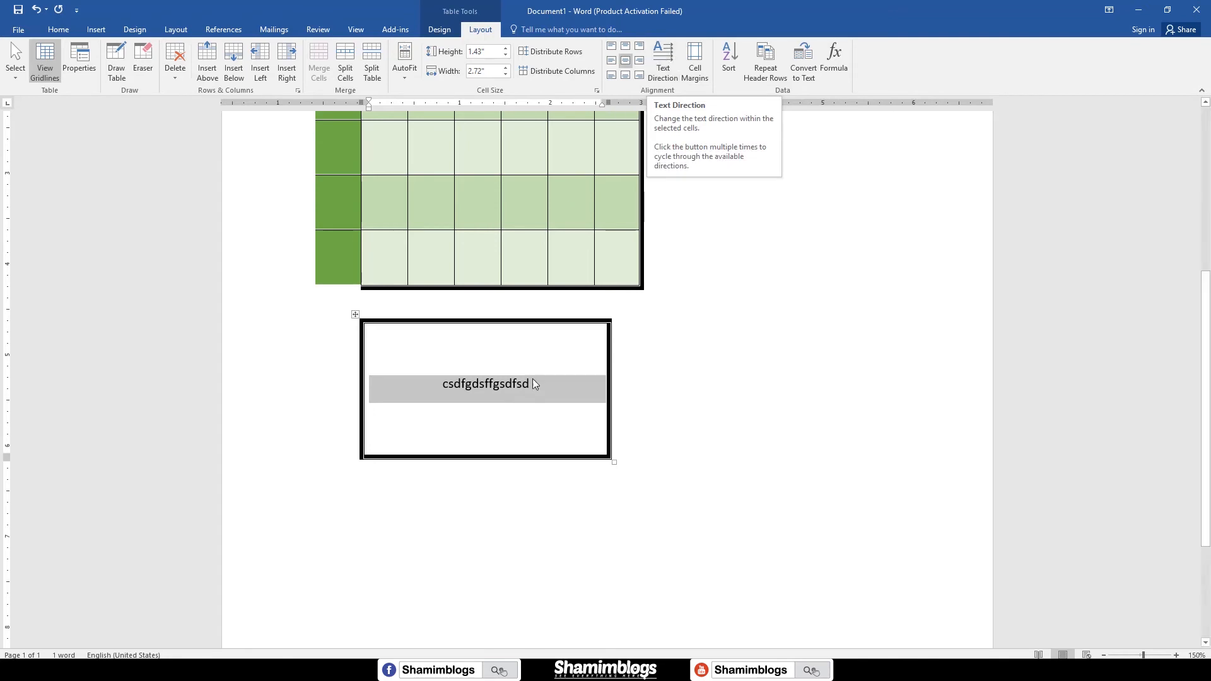
left_click(664, 65)
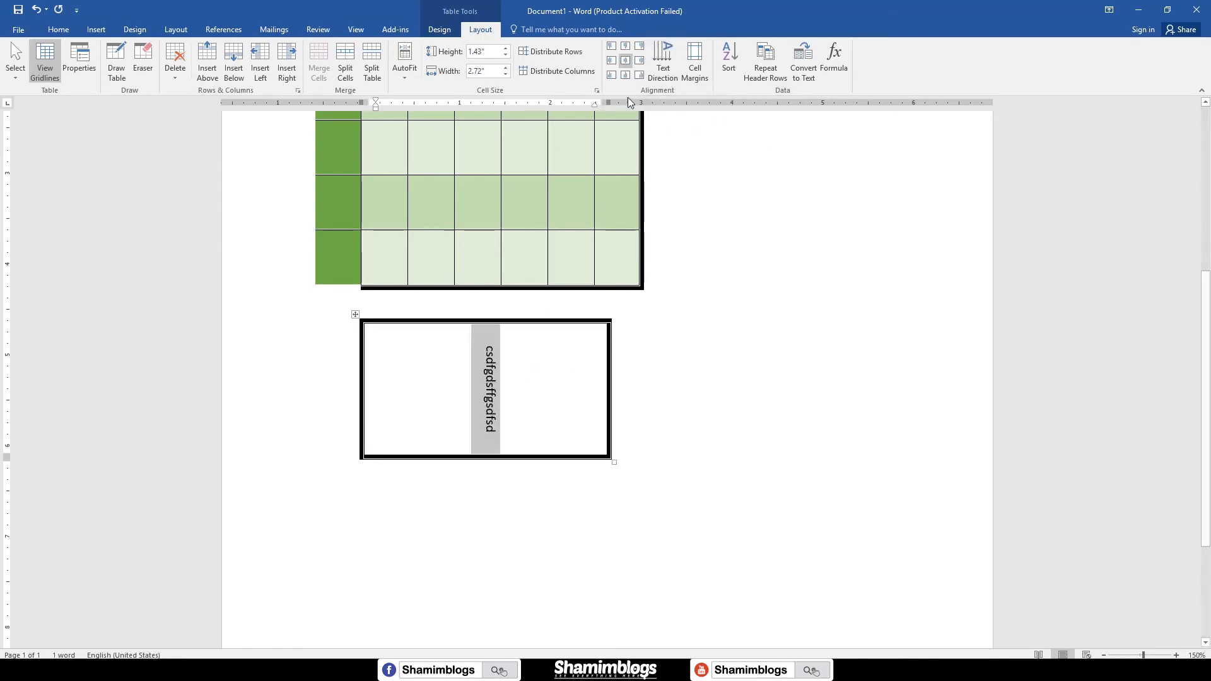
- Try several edge and corner cell alignments on the downward-reading text in the drawn cell
left_click(638, 61)
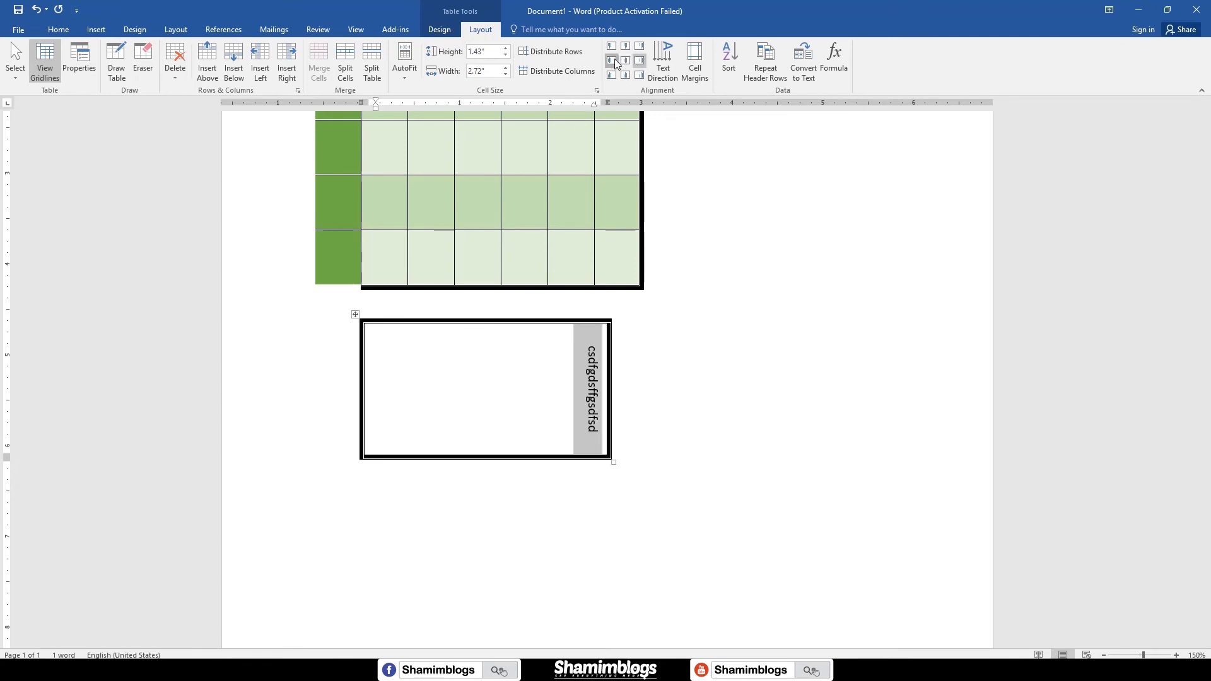
left_click(615, 58)
left_click(613, 50)
left_click(612, 76)
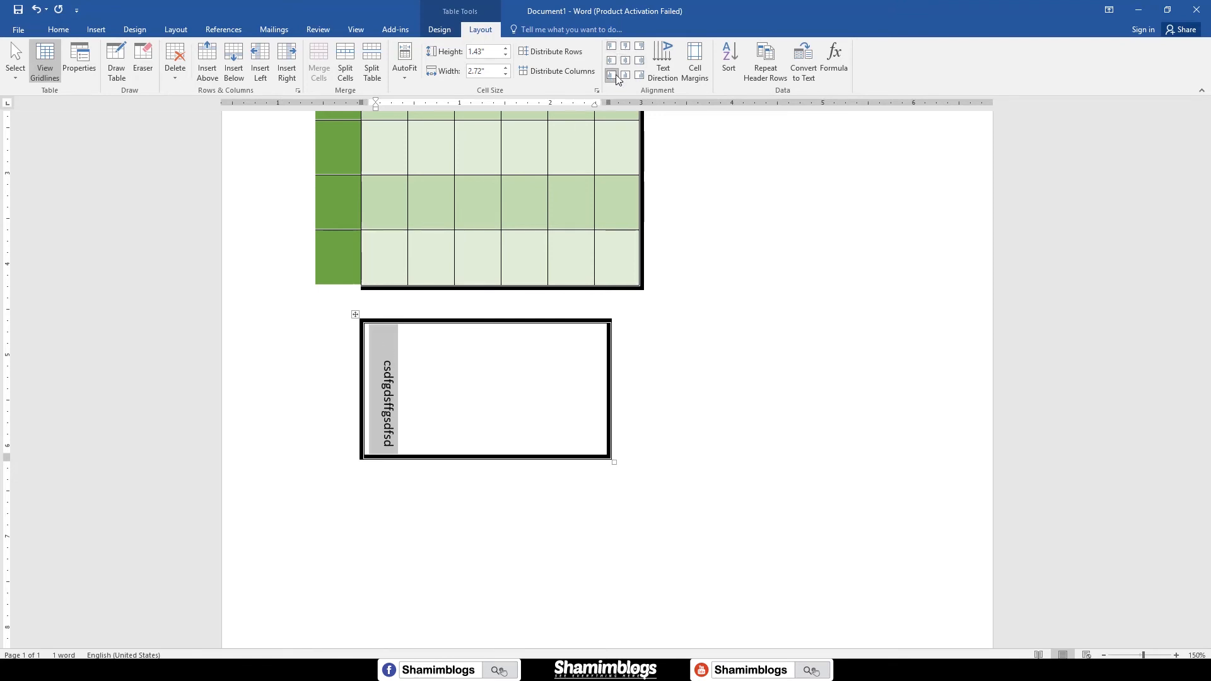
left_click(623, 76)
- Center the drawn cell's text both ways and cycle its direction through upward-reading back to horizontal
left_click(658, 60)
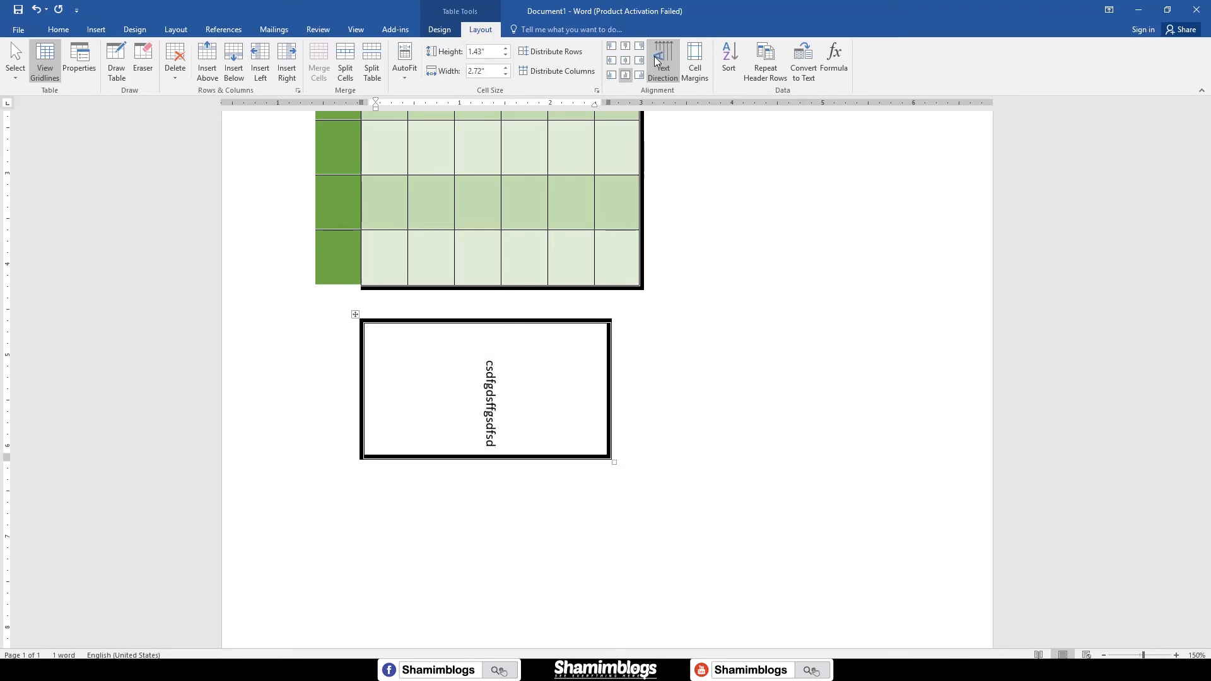
left_click(639, 62)
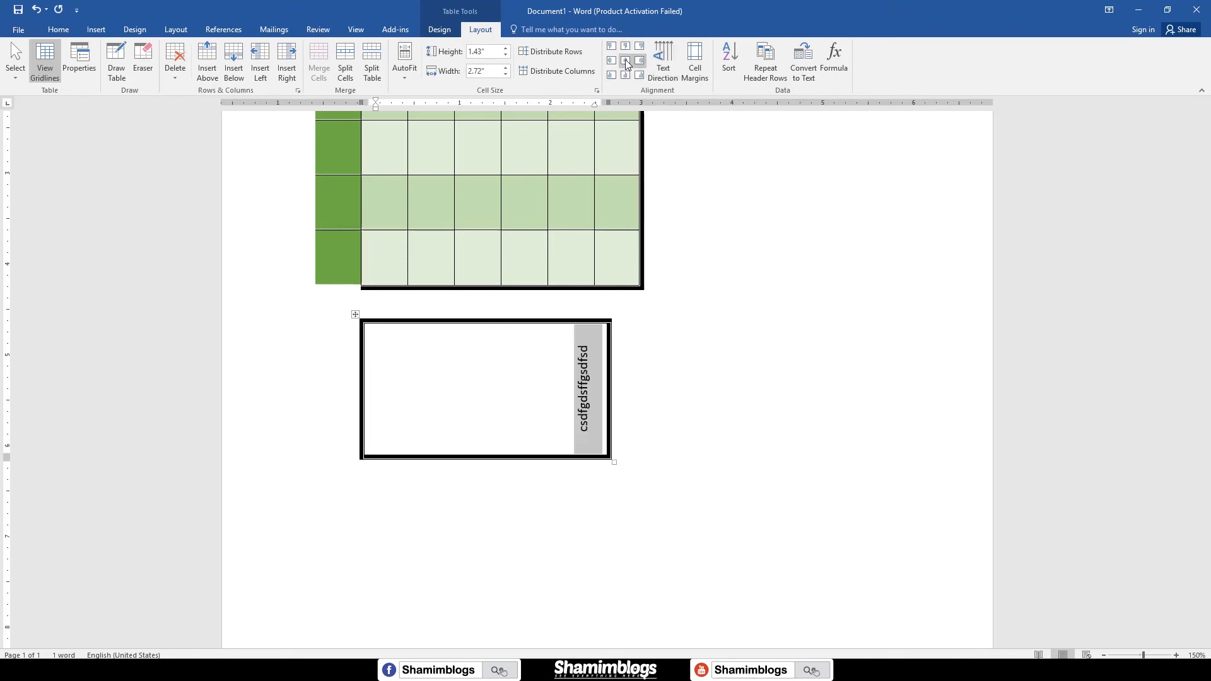
left_click(626, 59)
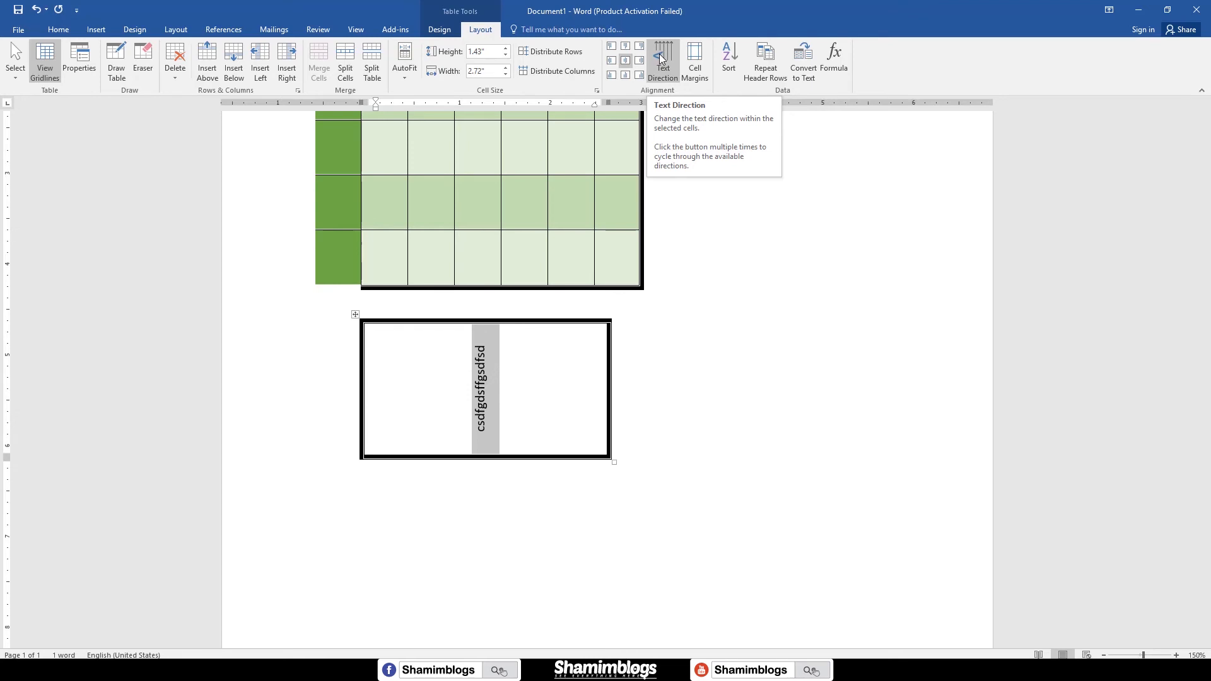
left_click(660, 55)
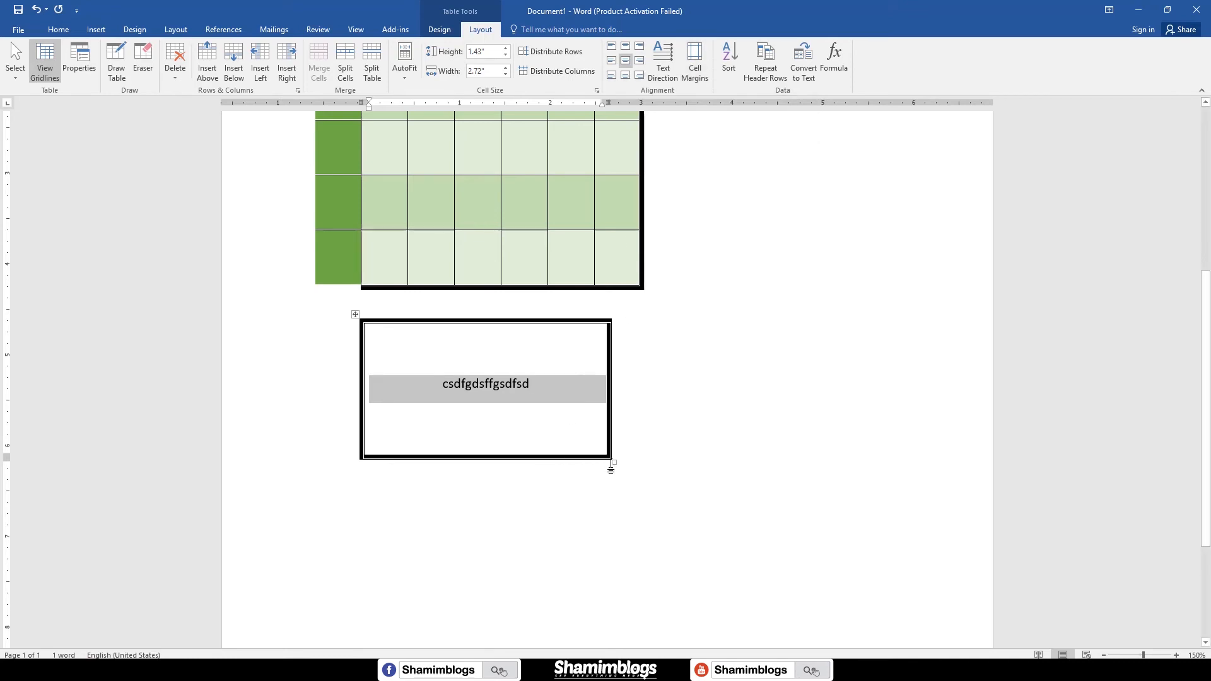
- Shrink the drawn table to about 1.14" wide and 0.49" high, and set its top, bottom, left and right cell margins to 1"
left_click_drag(612, 463, 465, 368)
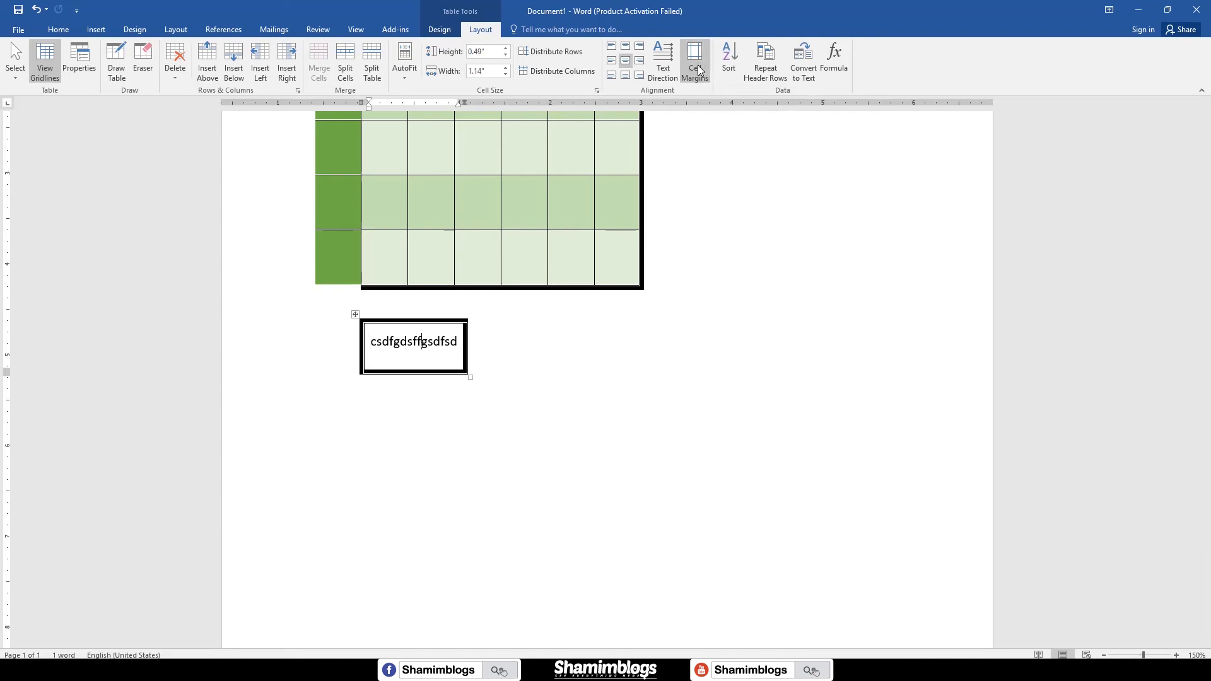
left_click(698, 67)
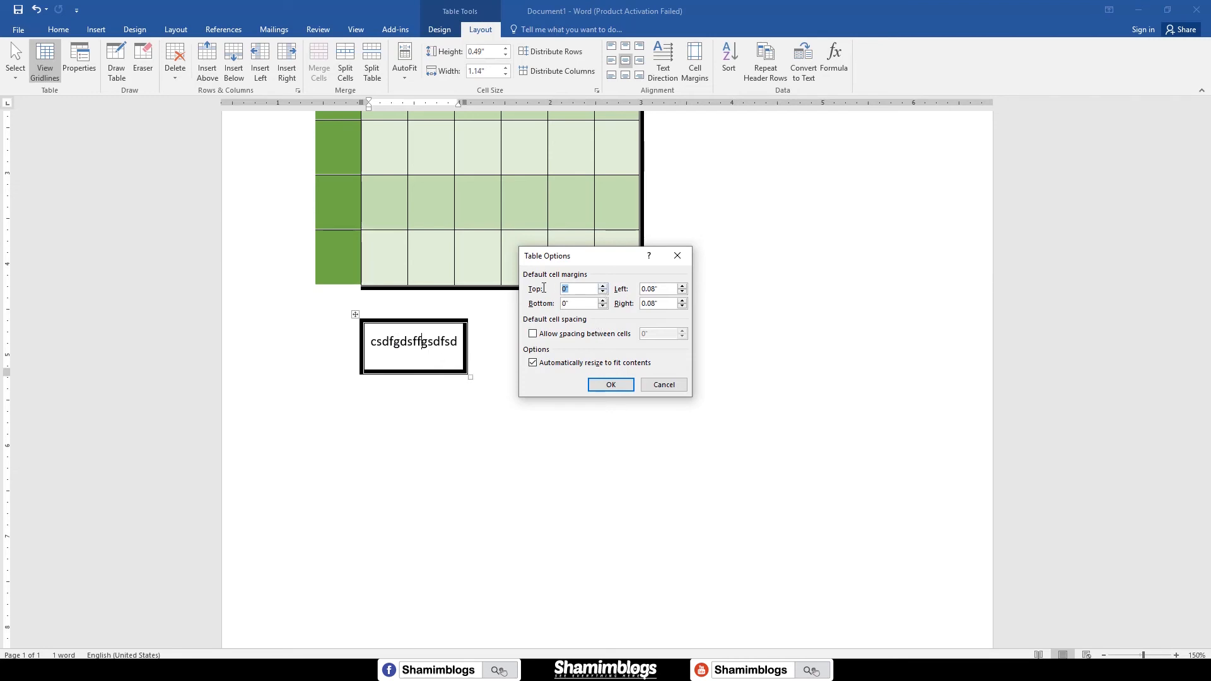
type("1")
key("Tab")
type("1")
left_click_drag(667, 287, 622, 291)
type("1")
key("Tab")
type("1")
left_click(612, 385)
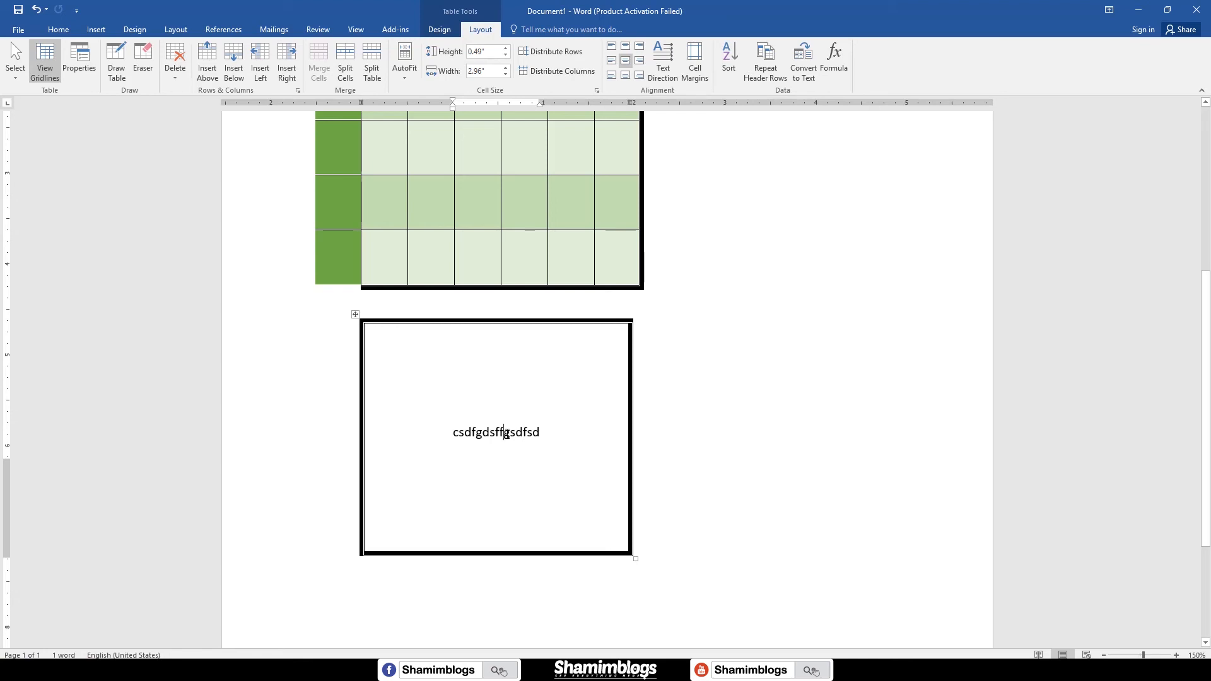
- Turn on Repeat Header Rows for the drawn table
left_click(765, 63)
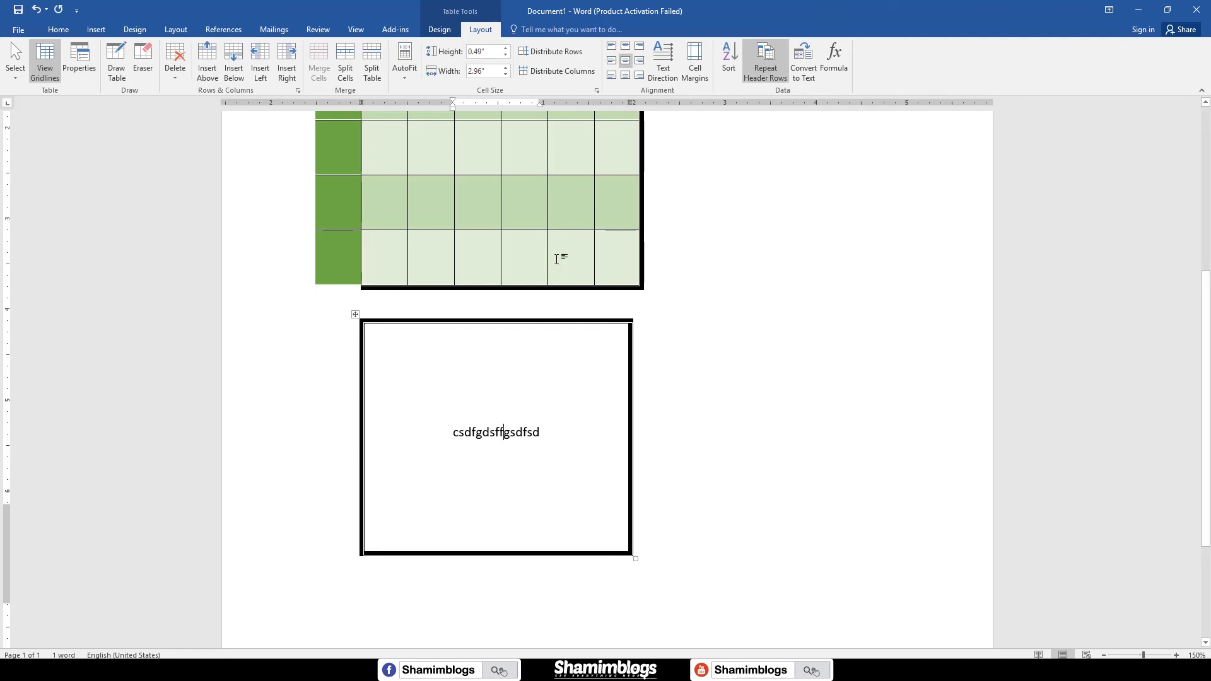
- Enter "dsfdsfsd", "fsdfsdfsdf", "sdfsdfsd" and "sdfsdf" in the first four light green cells directly below the blue header row
scroll(555, 257, "up", 5)
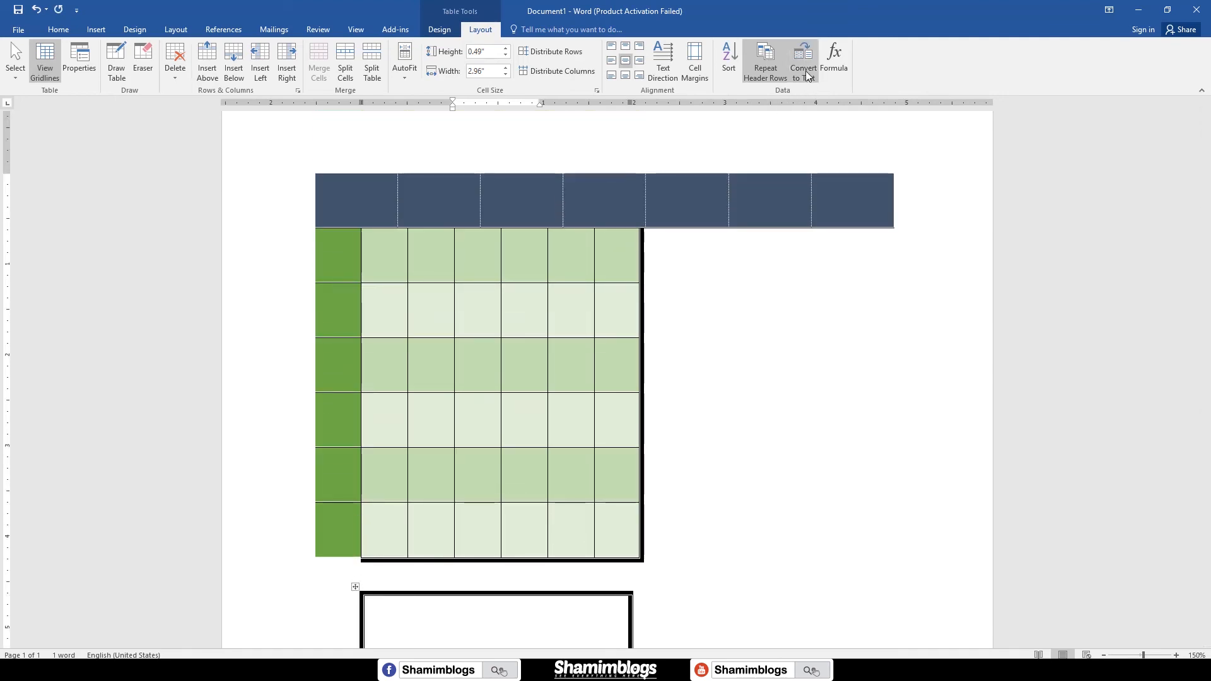
left_click(392, 265)
type("dsfdsfsd")
key("Tab")
type("fsdfsdfsdf")
key("Tab")
type("sdfsdfsd")
key("Tab")
type("sdfsdf")
- Enter "sdfsdf" in the second green row's first light cell and the third row's first two, and "sdfsd" in the fifth row's second
left_click(382, 317)
type("sdfsdf")
left_click(433, 387)
type("sdfsdf")
key("shift+Tab")
type("sdfsdf")
left_click(460, 478)
type("sdfsd")
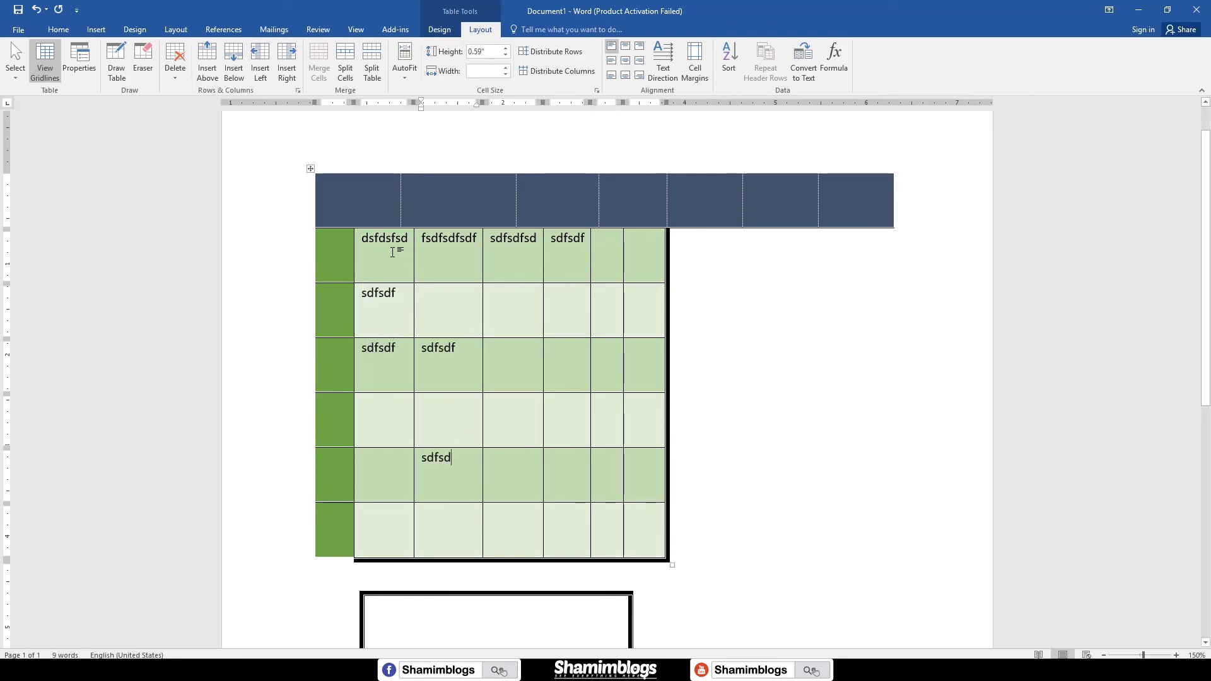
- Convert the green table to text separated by tabs and undo the conversion
left_click(370, 243)
left_click_drag(373, 246, 489, 487)
left_click(805, 74)
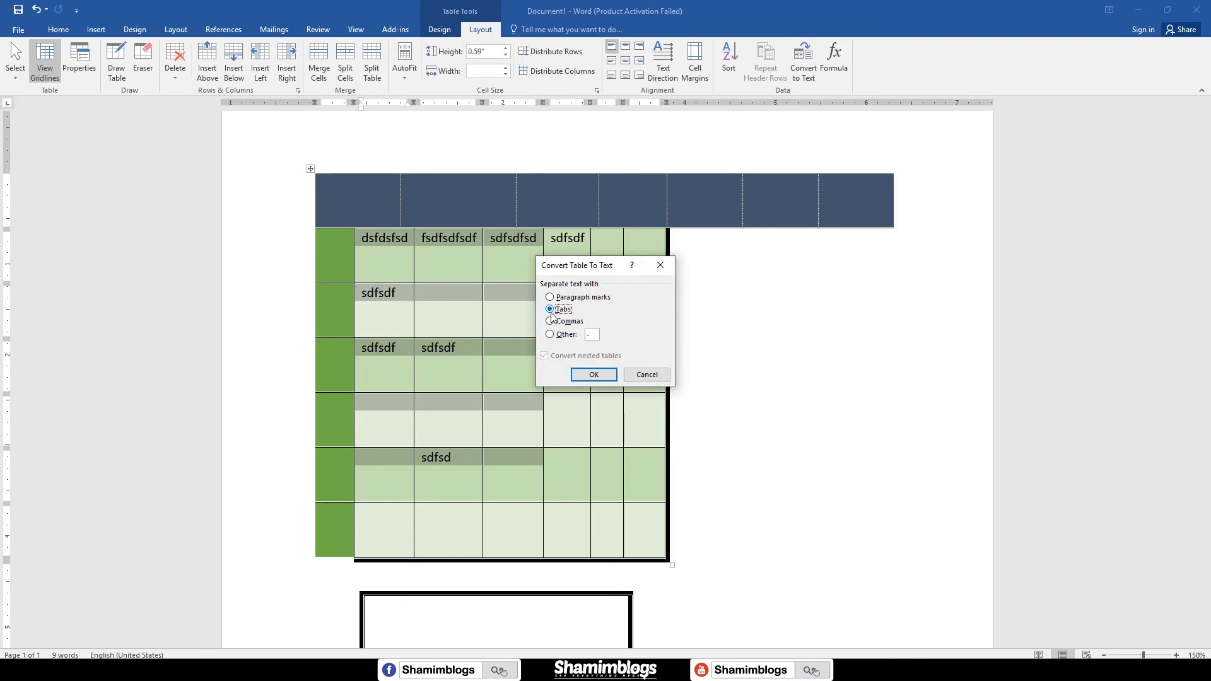
left_click(592, 375)
left_click(484, 295)
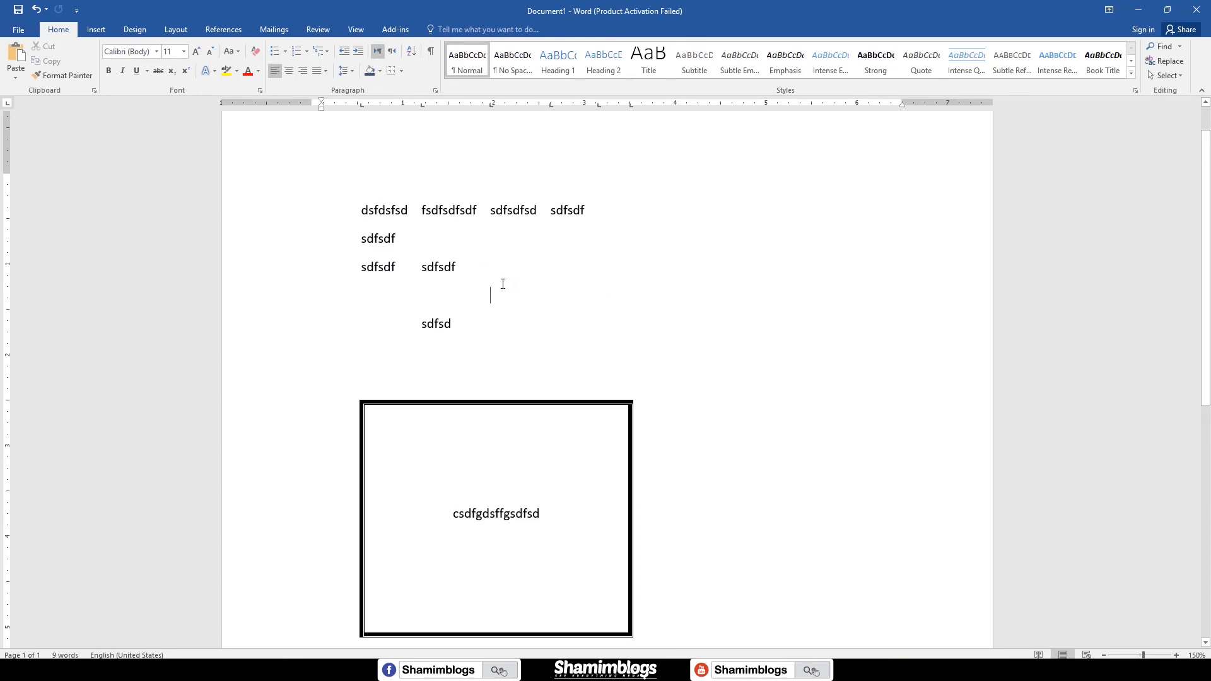
key("ctrl+z")
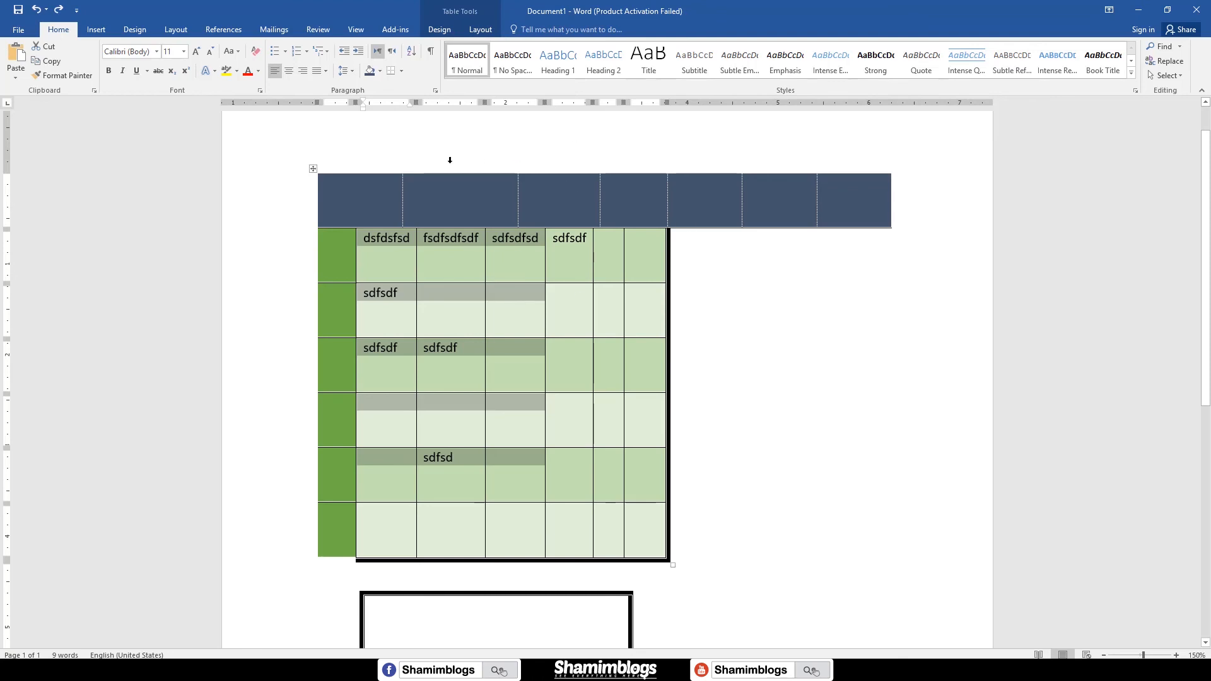
- View the Formula dialog for the selected table cells and close it without inserting a formula
left_click(481, 29)
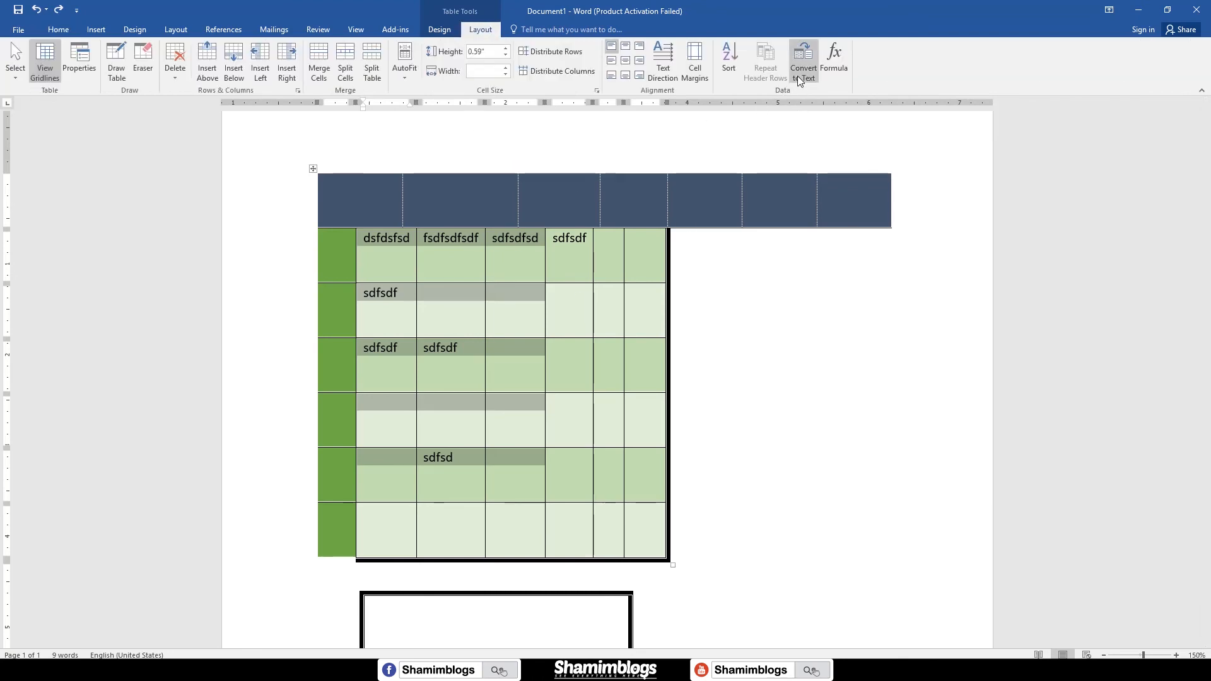
left_click(831, 68)
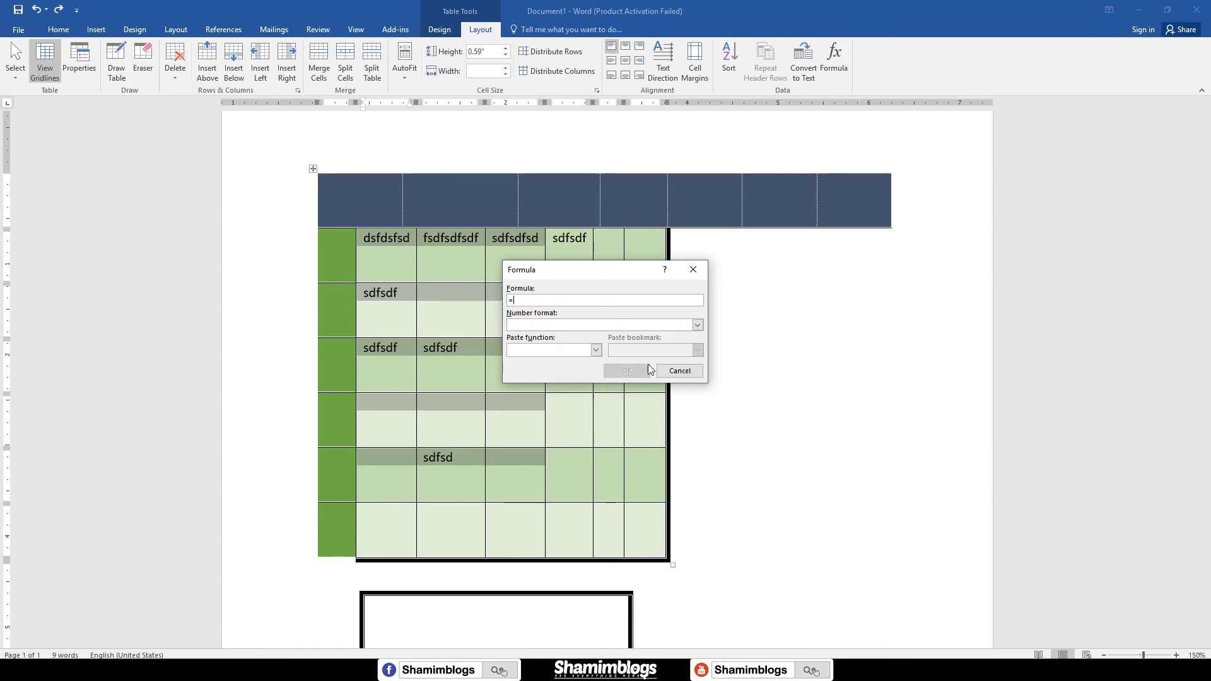
left_click(679, 371)
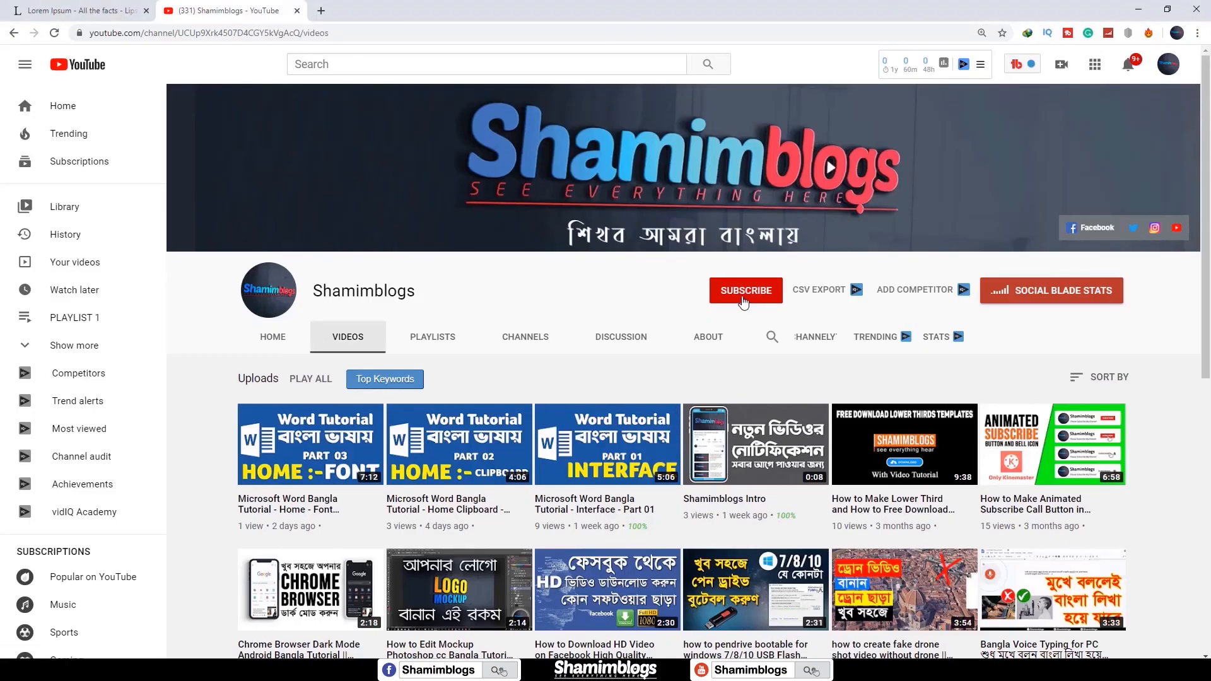
- Switch to YouTube, subscribe to the Shamimblogs channel and turn on all its notifications
left_click(744, 303)
left_click(772, 290)
left_click(782, 321)
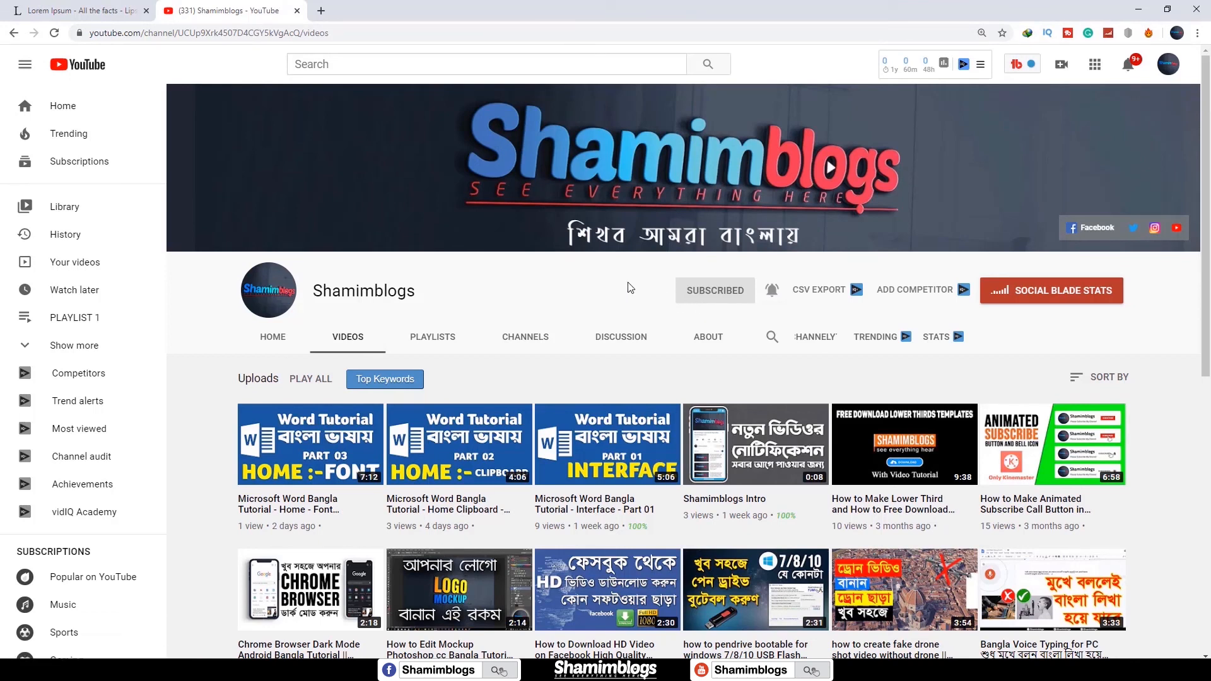